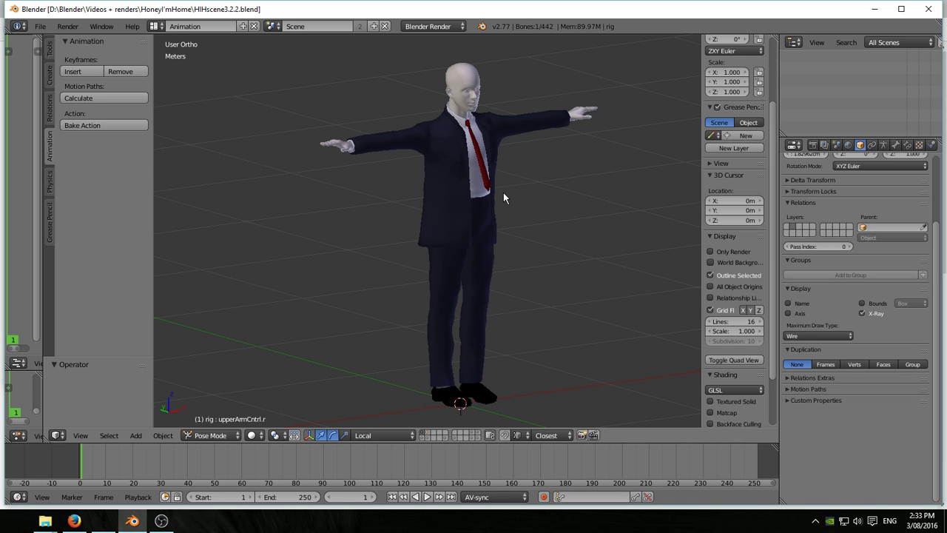
In the add-on preferences, search 'mot' and enable the BVH import and Motion Capture Tools add-ons
click(40, 26)
click(50, 159)
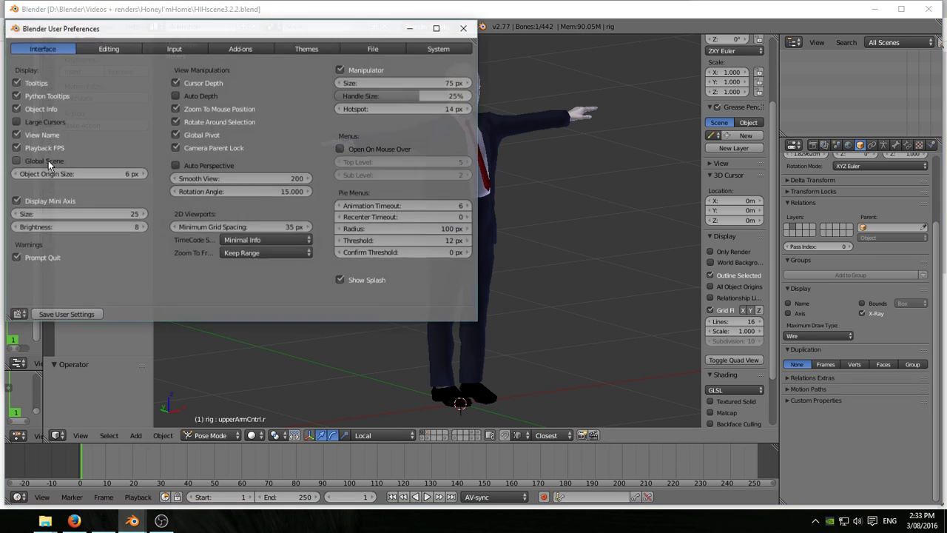
click(239, 48)
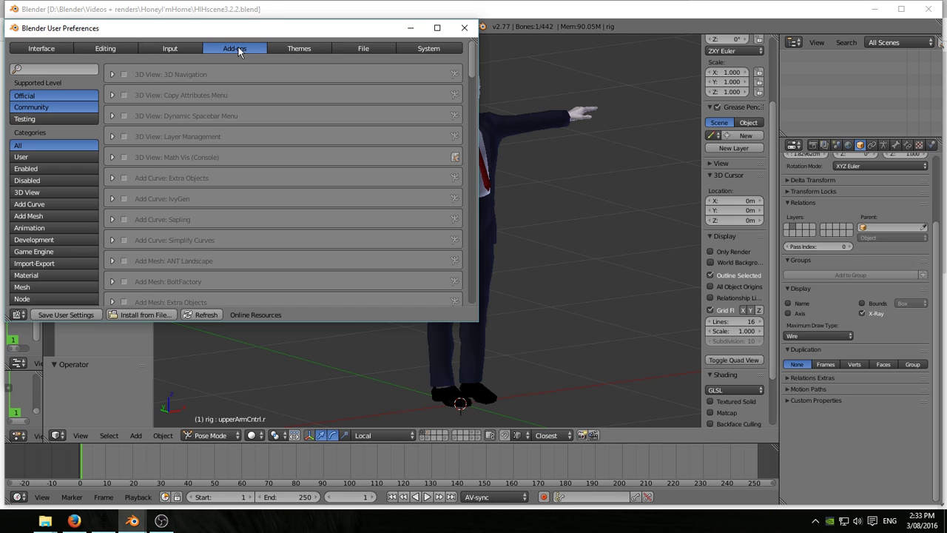
click(39, 69)
text(motion)
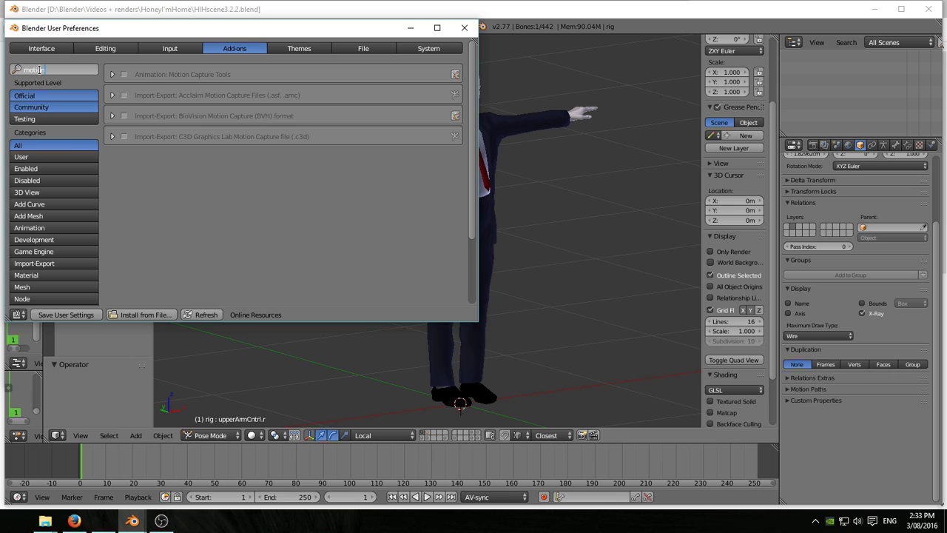
click(124, 116)
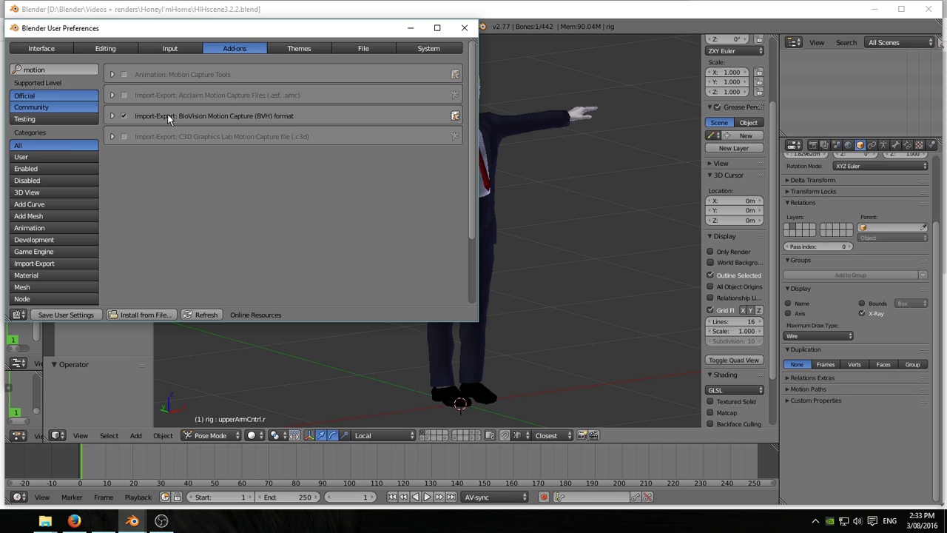
click(124, 74)
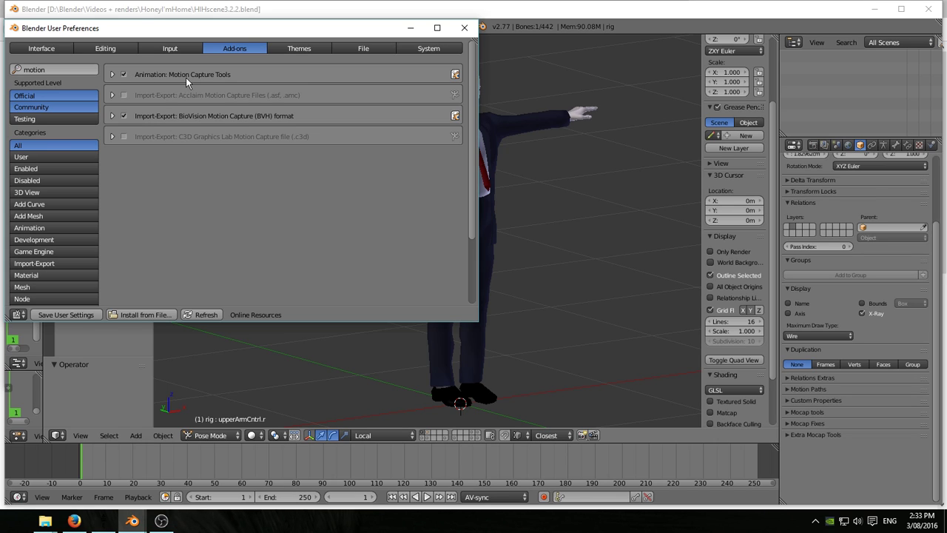
Search 'mdd', enable the NewTek MDD format add-on, and close the preferences window
click(46, 69)
text(mdd)
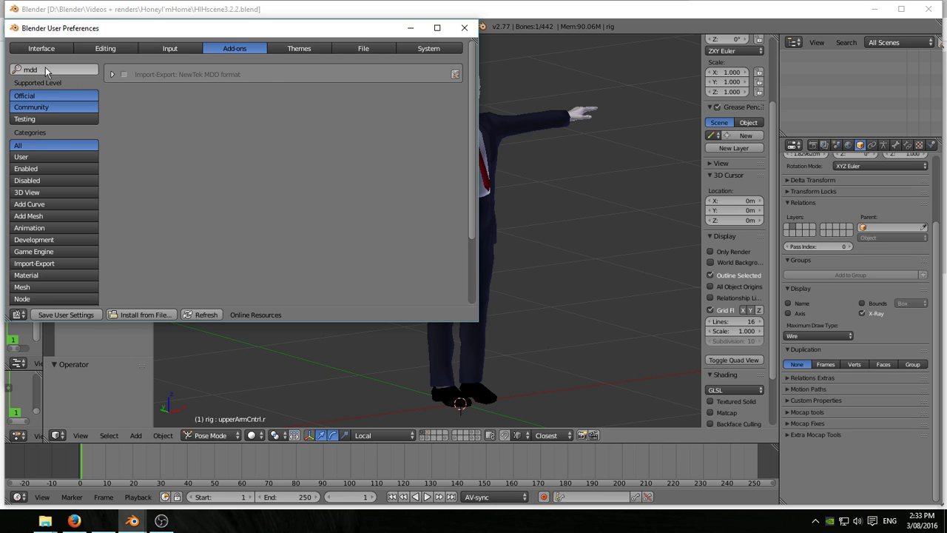
key(Return)
click(124, 74)
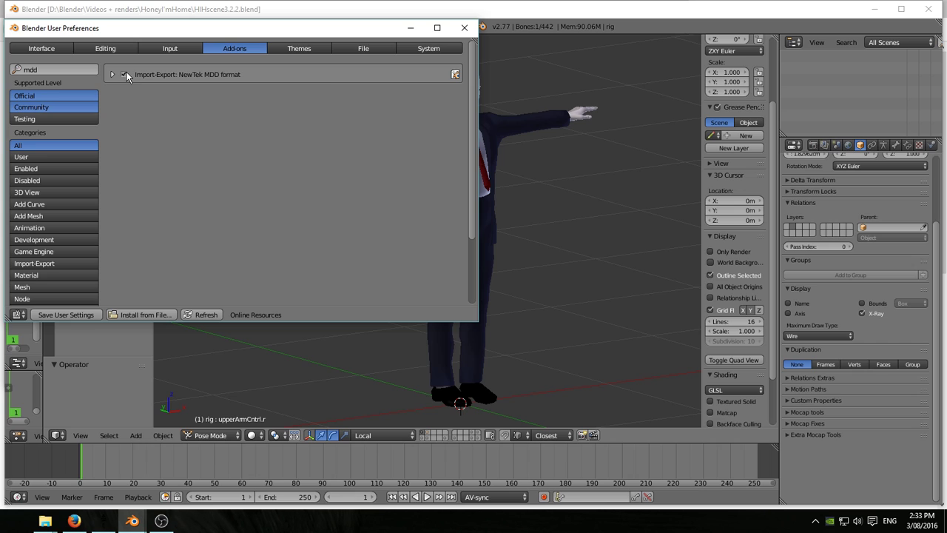
click(58, 314)
click(465, 26)
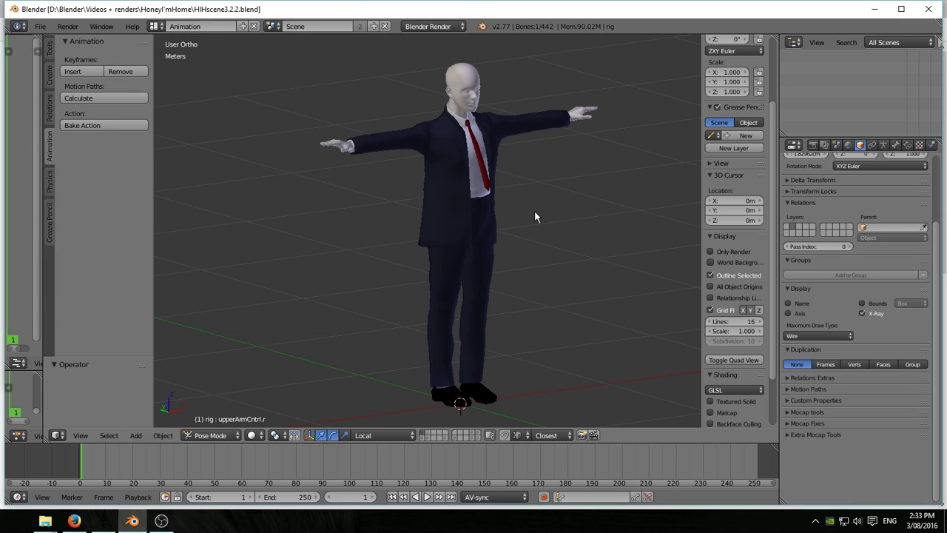
click(40, 26)
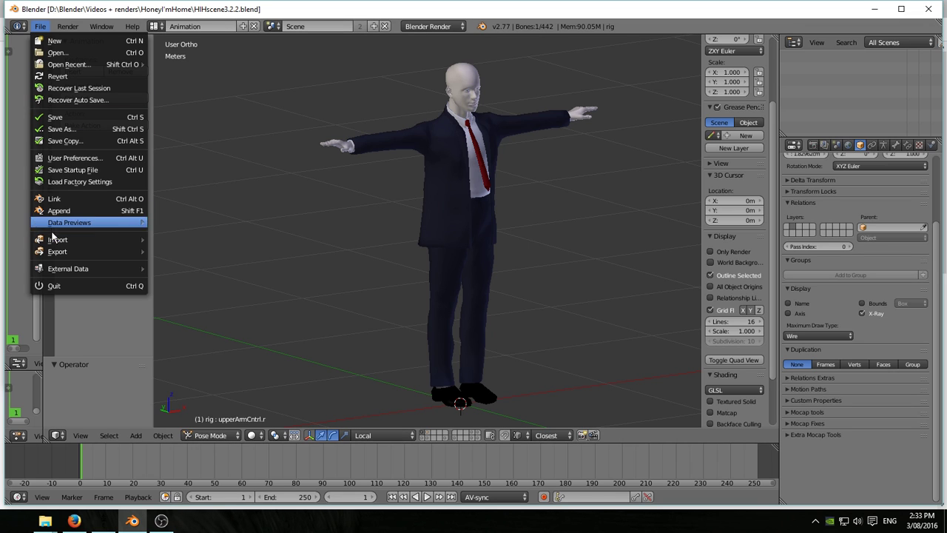
mouse_move(53, 241)
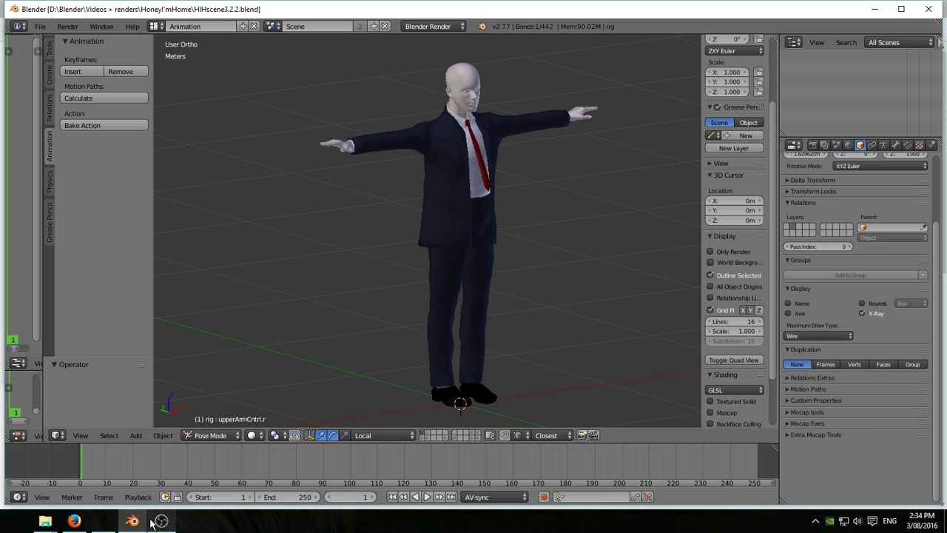
click(77, 522)
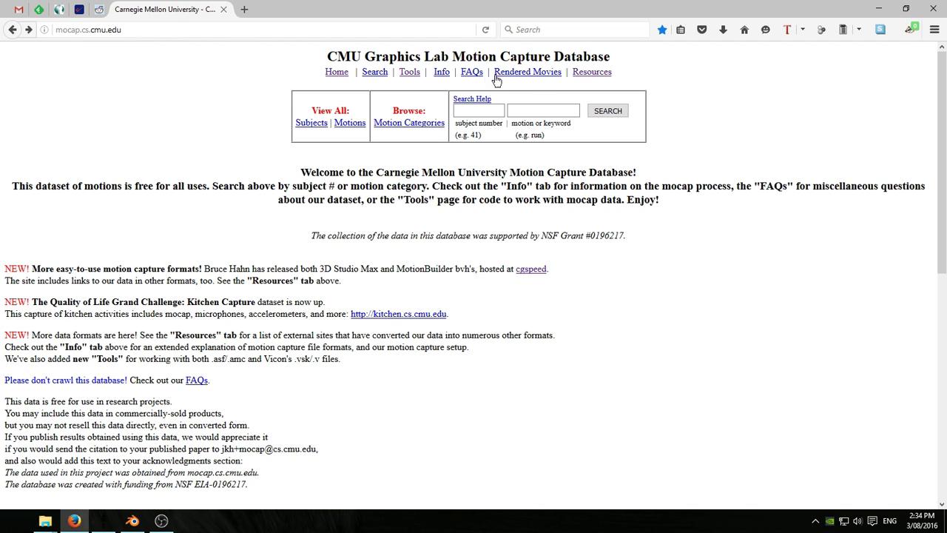
Go from the CMU Resources page to cgspeed's 3dsMax-friendly BVH release and scroll to its zip links
click(589, 78)
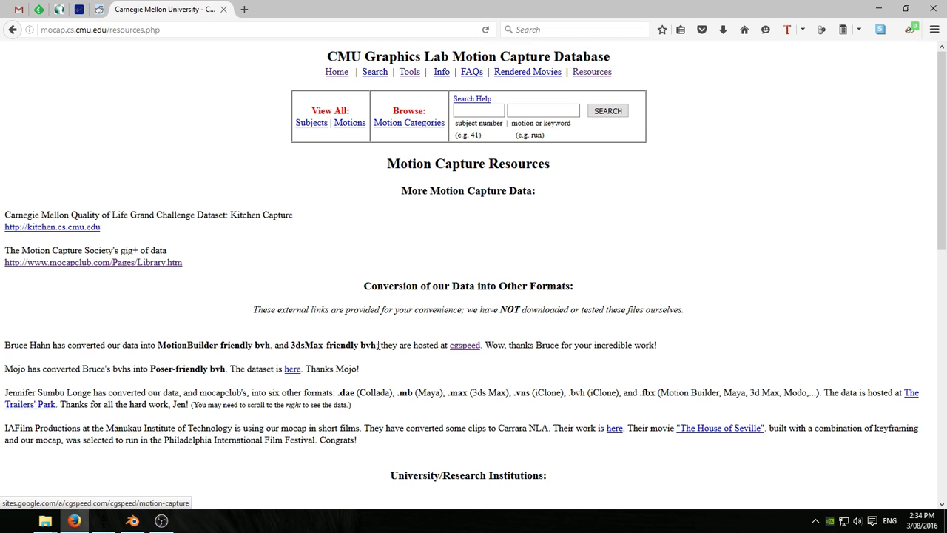
click(463, 346)
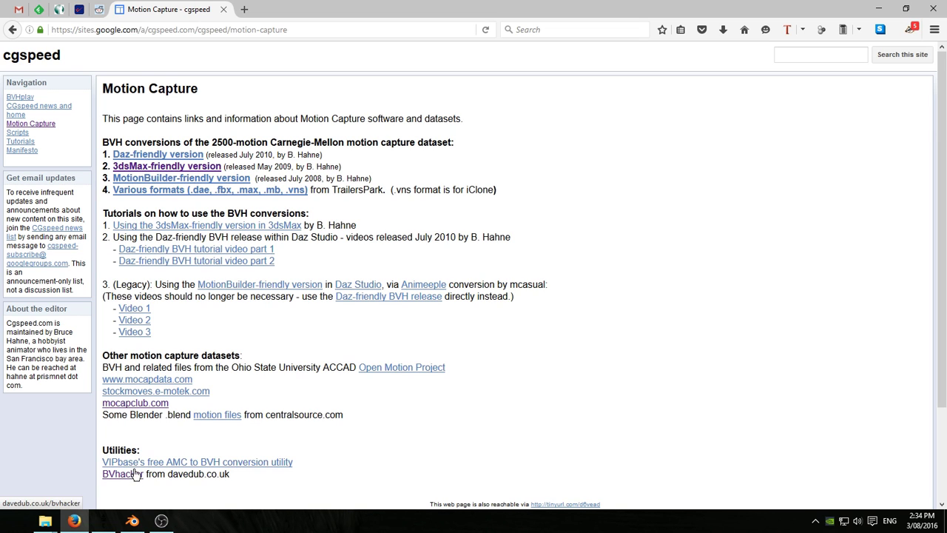
click(150, 172)
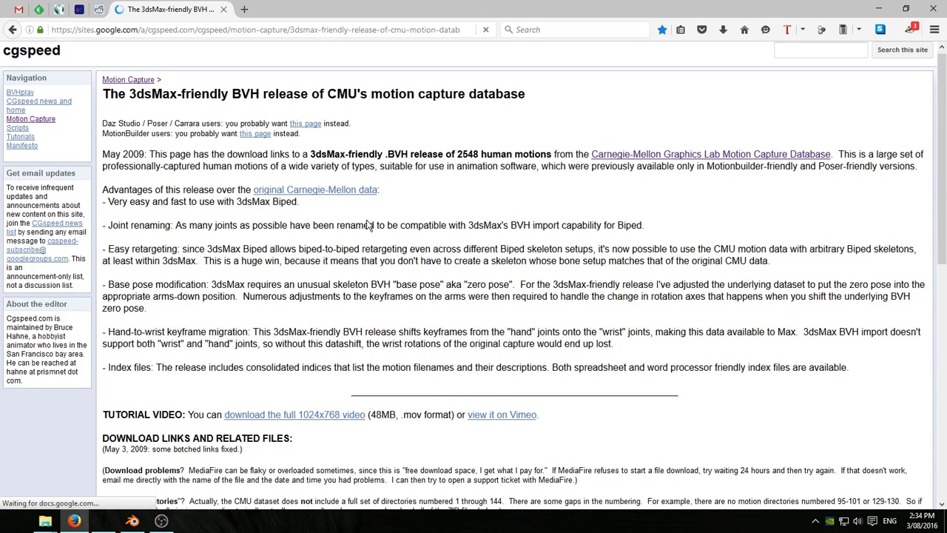
scroll(367, 228, down, 5)
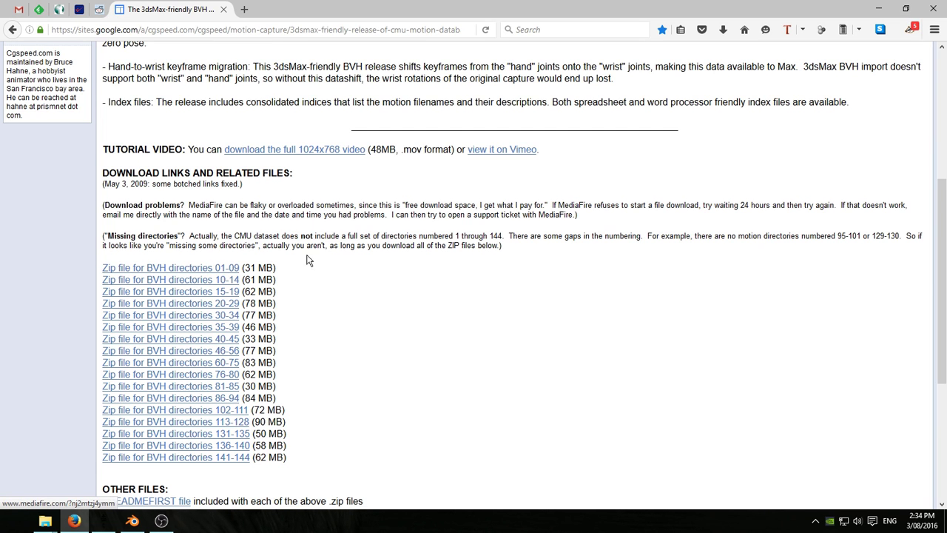
In the BVH Files folder, look inside folder 03, then open cmu-mocap-index-spreadsheet.ods
mouse_move(46, 521)
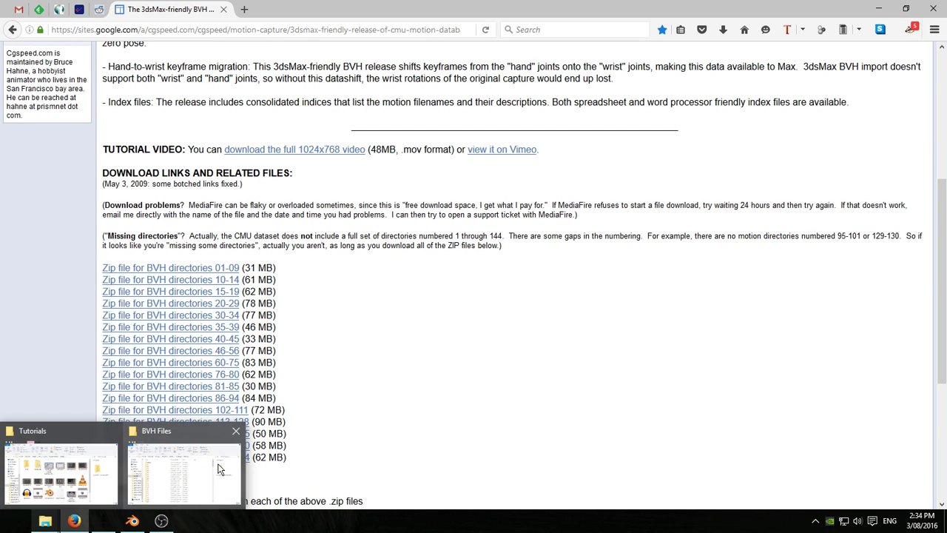
click(219, 463)
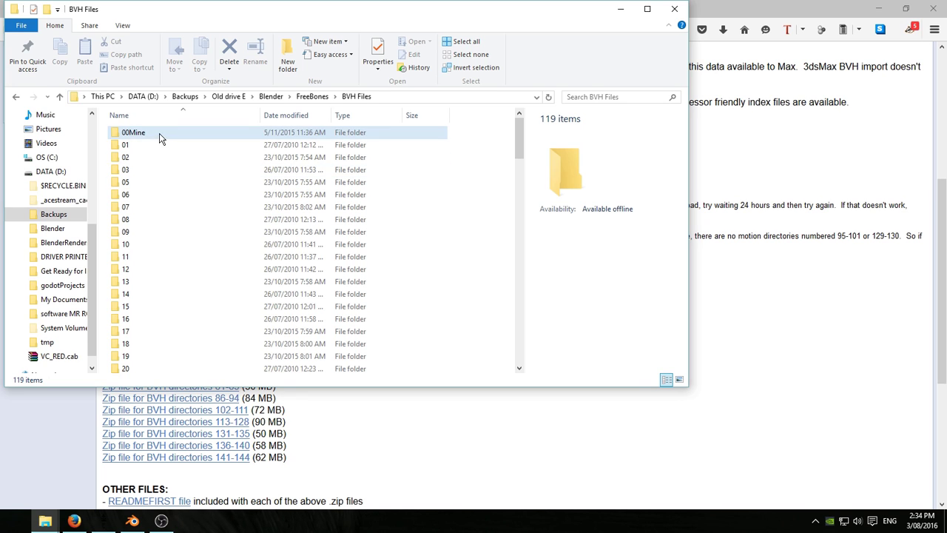
double_click(139, 171)
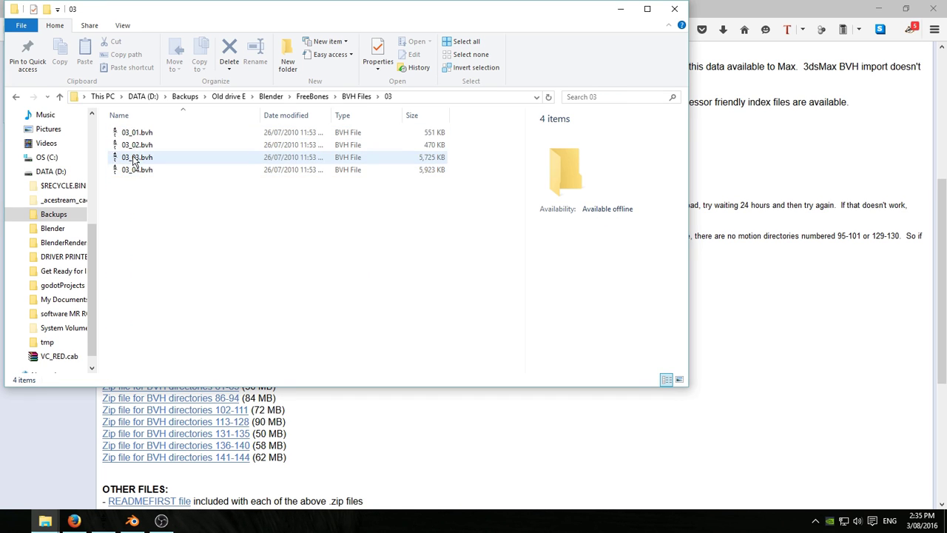
click(60, 96)
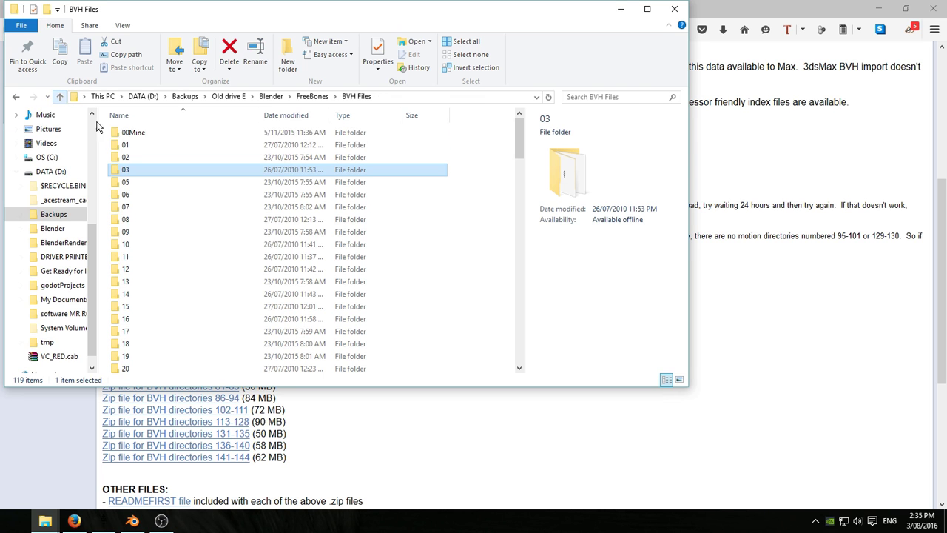
scroll(211, 257, down, 20)
scroll(207, 261, down, 10)
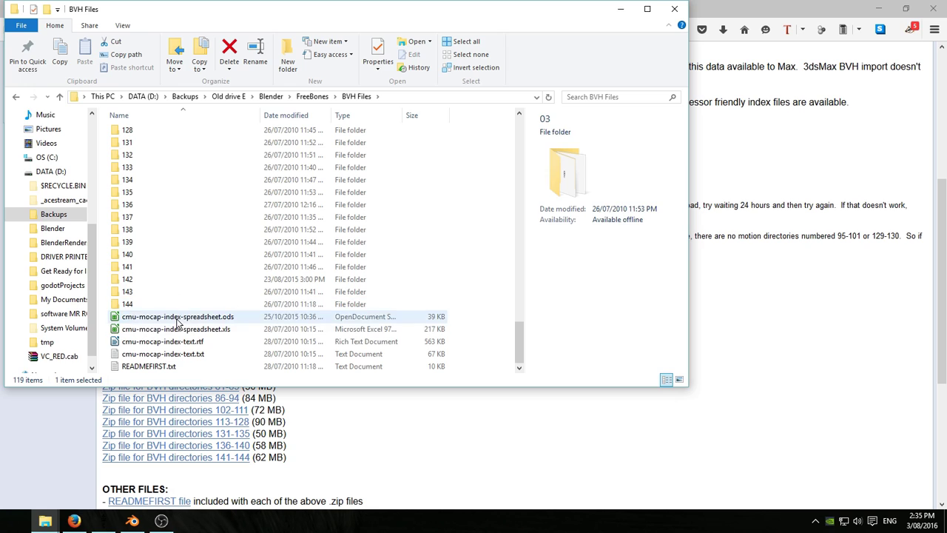
double_click(178, 318)
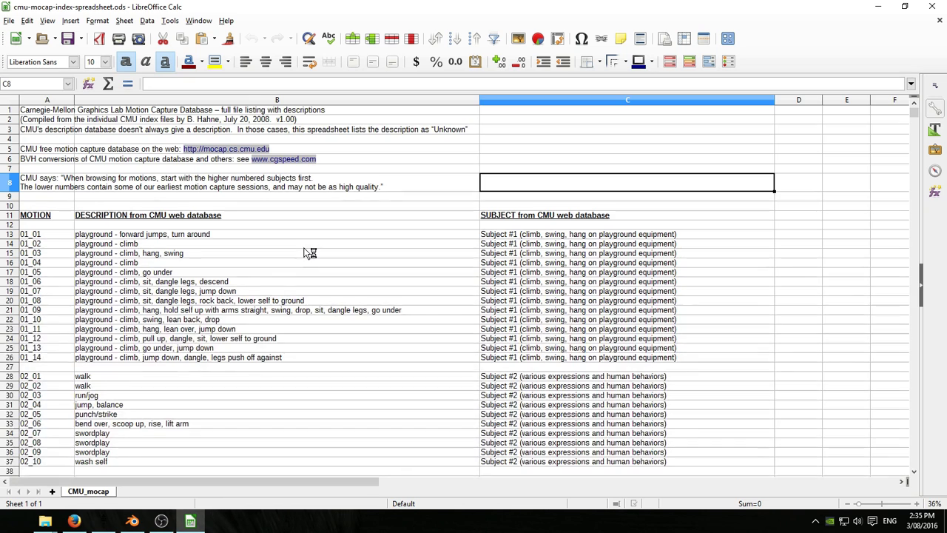
scroll(281, 329, down, 1)
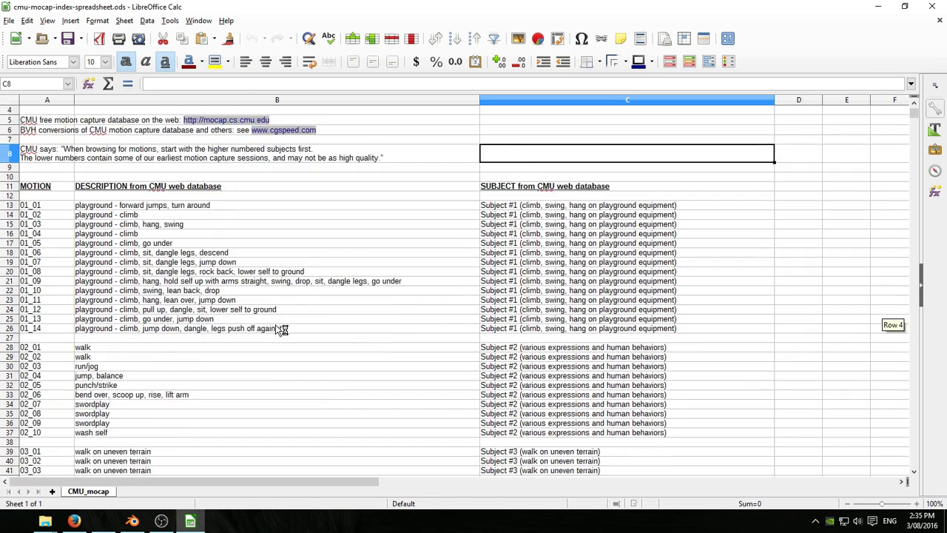
scroll(275, 324, down, 3)
scroll(274, 308, down, 2)
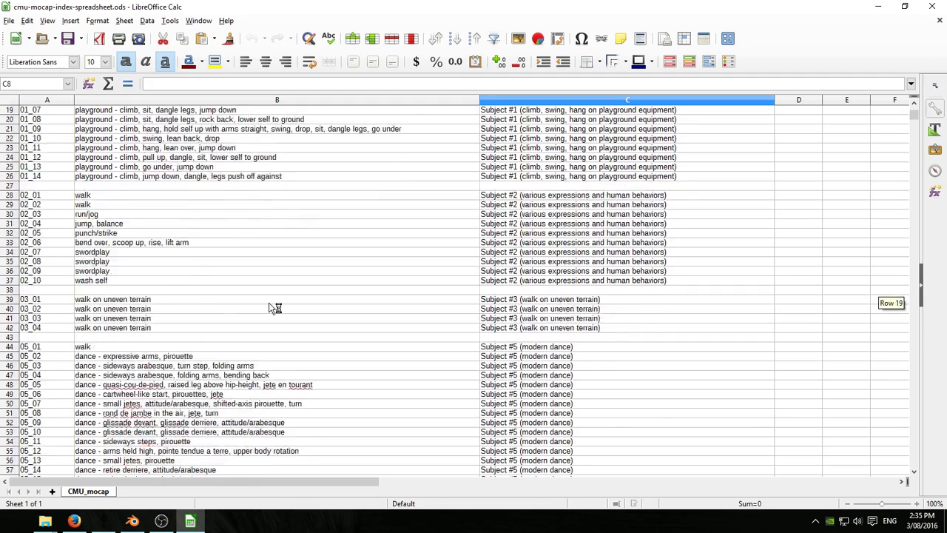
scroll(273, 308, down, 14)
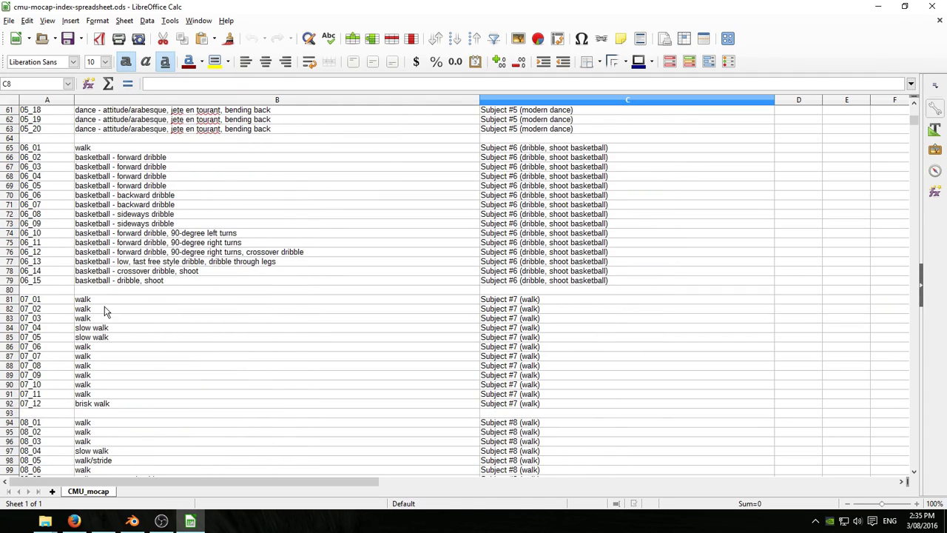
scroll(136, 398, down, 5)
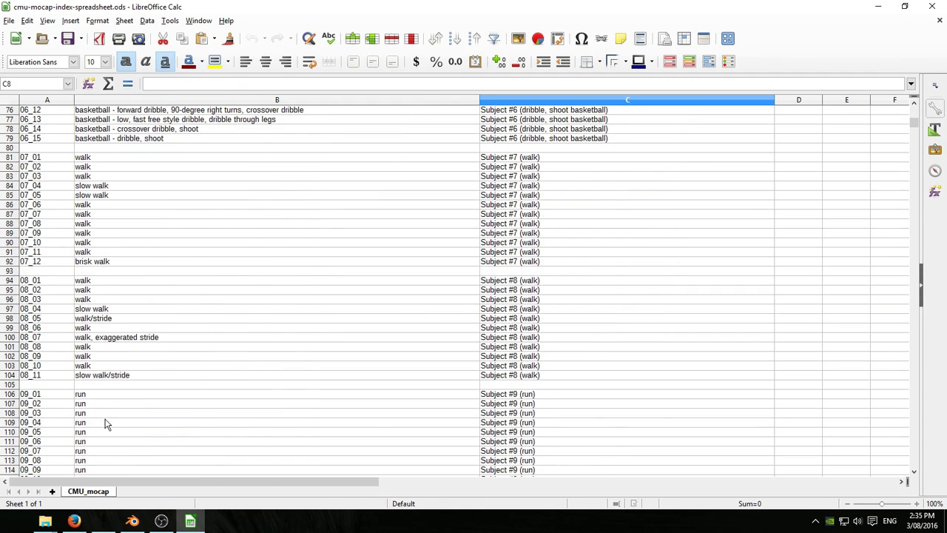
scroll(105, 423, down, 5)
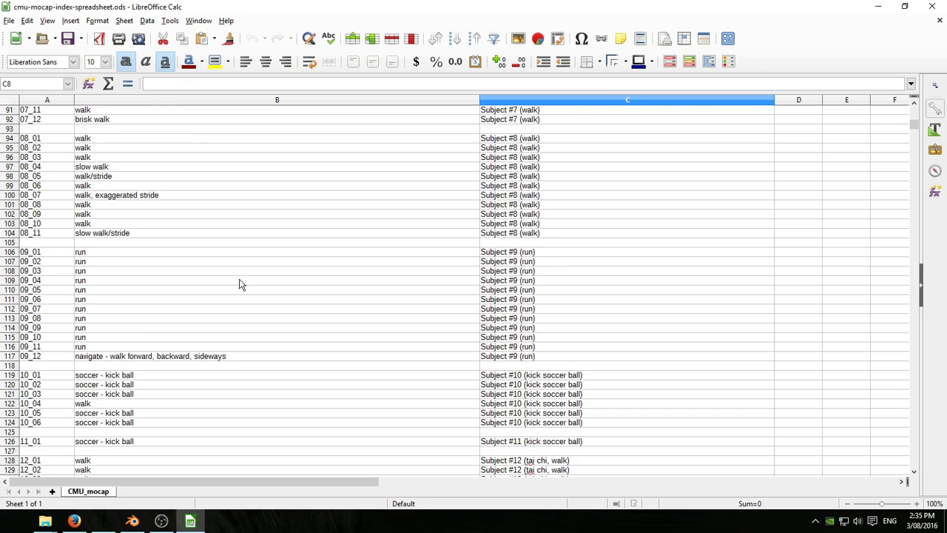
scroll(304, 204, up, 11)
scroll(307, 211, up, 19)
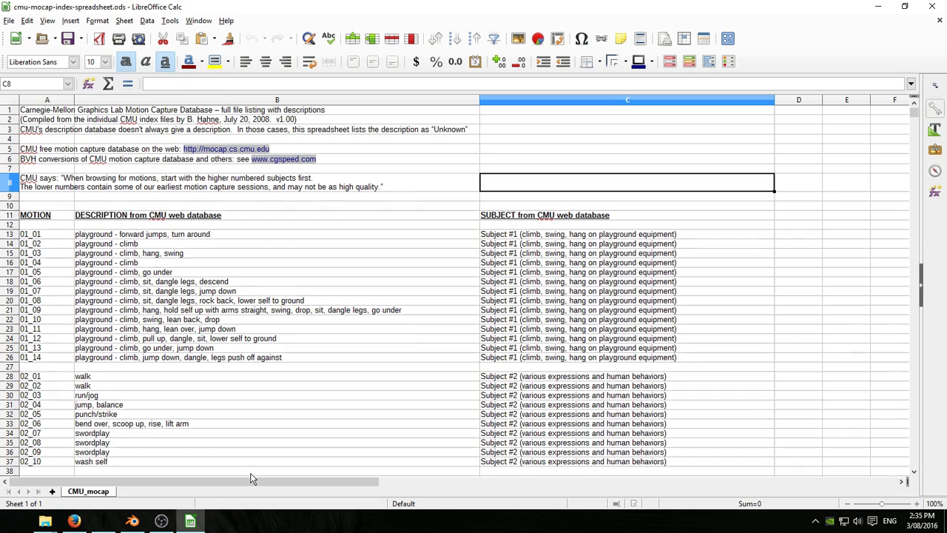
mouse_move(73, 523)
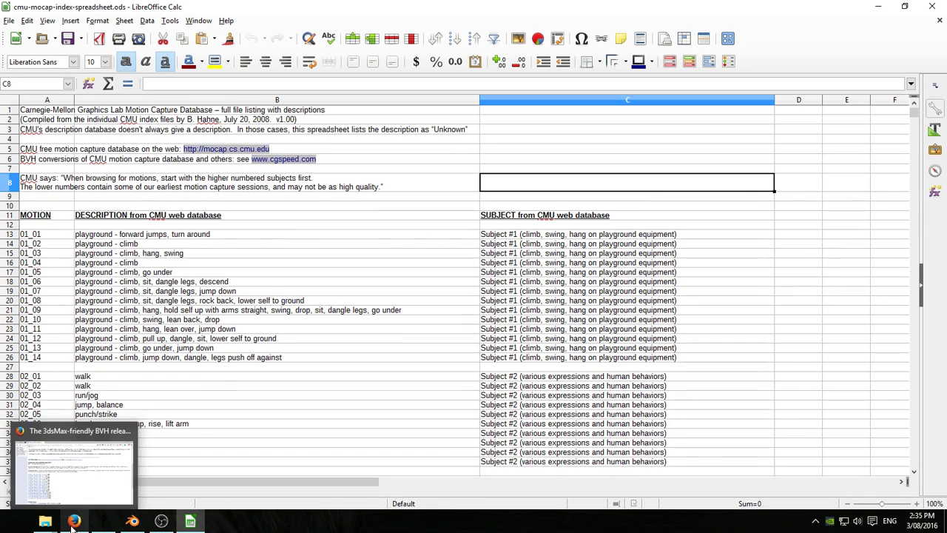
mouse_move(146, 526)
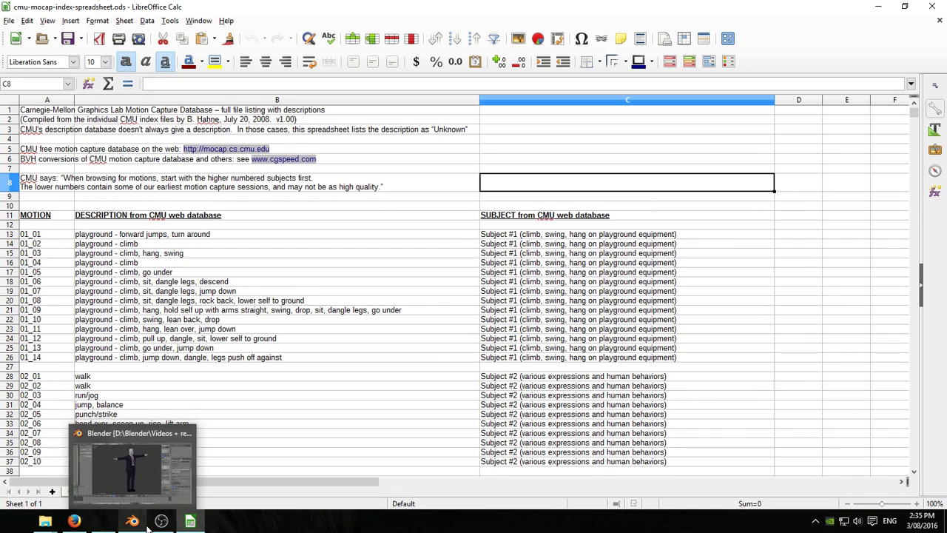
click(182, 490)
Open 00Mine\Scene3Foyer and preview runStop, slowWalkFoyer, standingInLine and walkFoyer.bvh
scroll(361, 257, up, 20)
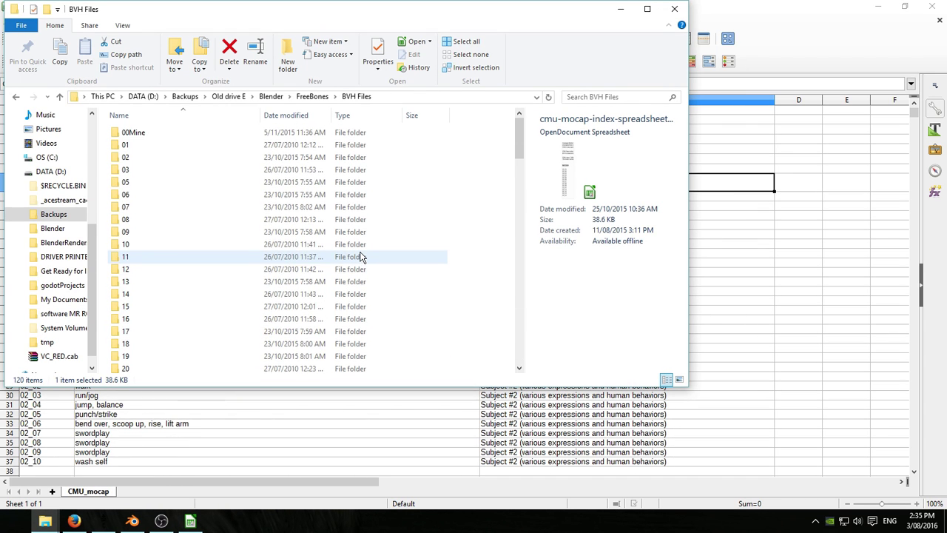
double_click(133, 132)
double_click(128, 132)
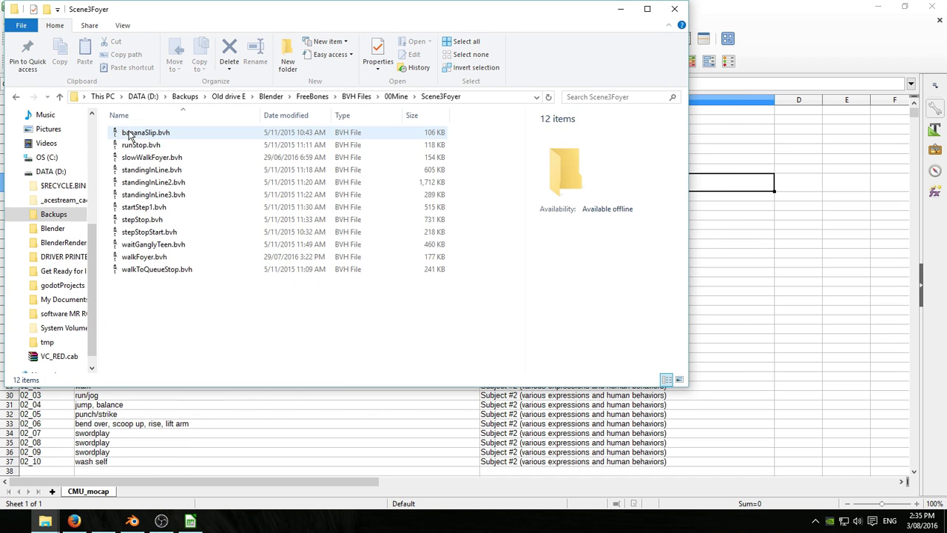
click(135, 145)
click(134, 158)
click(135, 170)
click(136, 182)
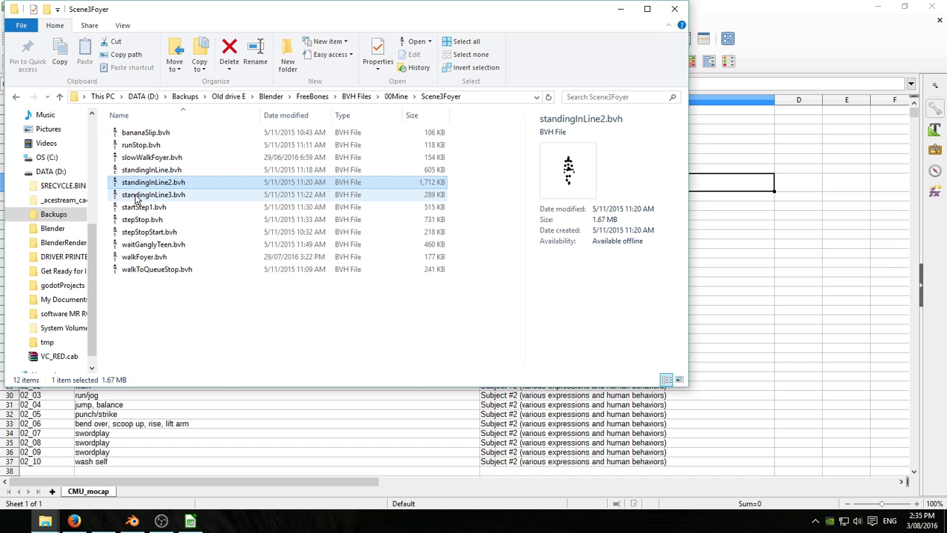
click(138, 258)
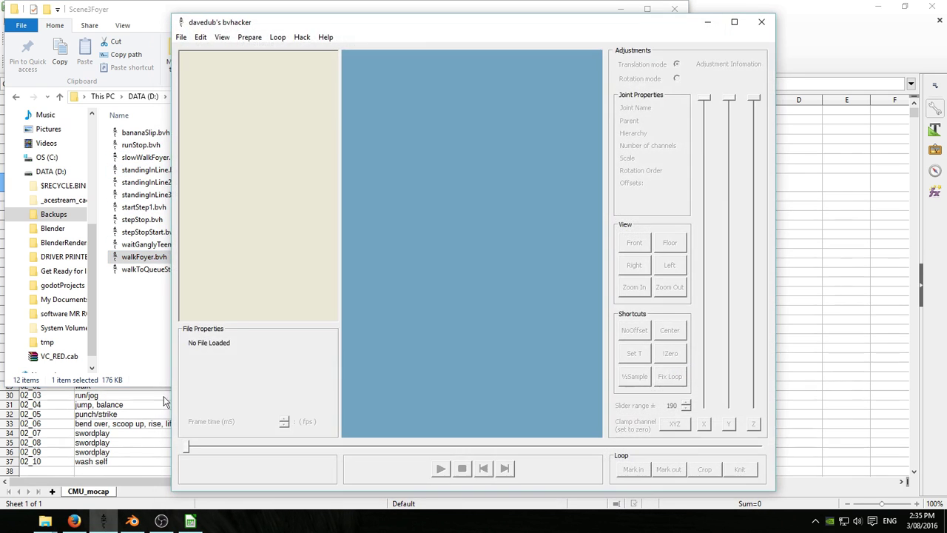
Load Scene3Foyer/bananaSlip.bvh into bvhacker
click(181, 37)
click(210, 54)
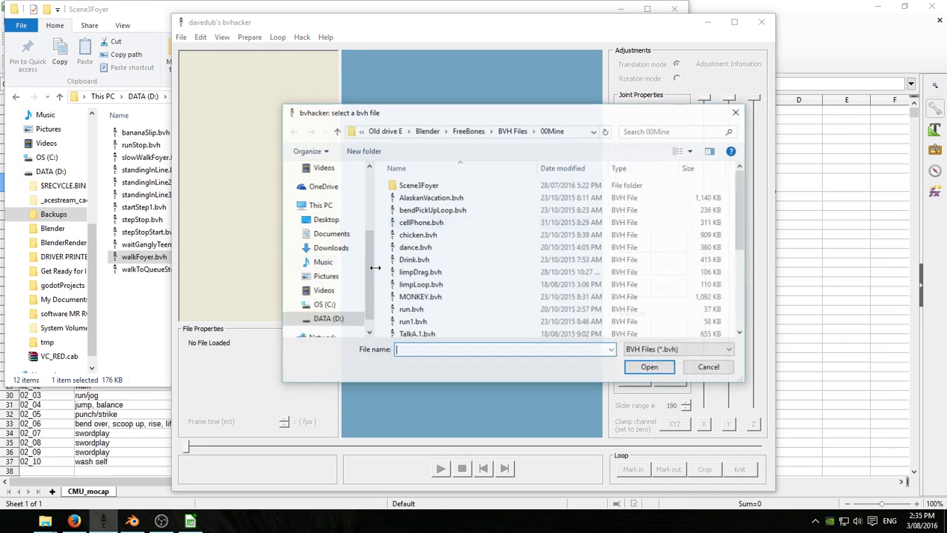
double_click(418, 185)
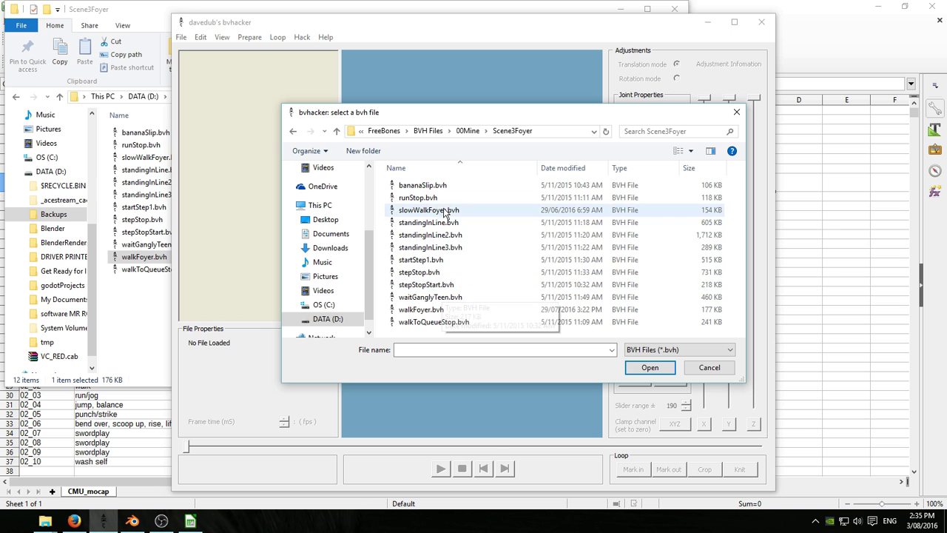
click(418, 187)
click(665, 366)
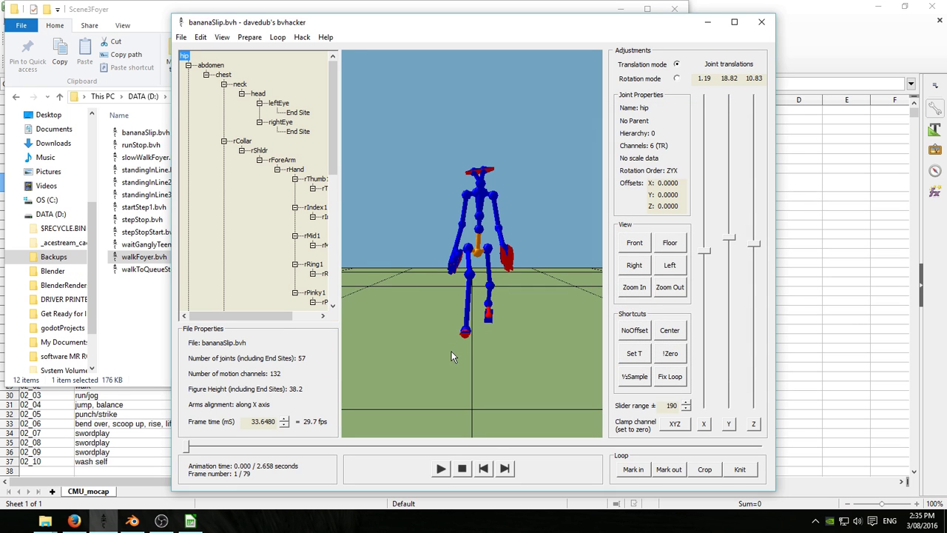
Orbit to a side view and play the 79-frame bananaSlip animation, stopping at frame 1
drag(399, 369, 433, 331)
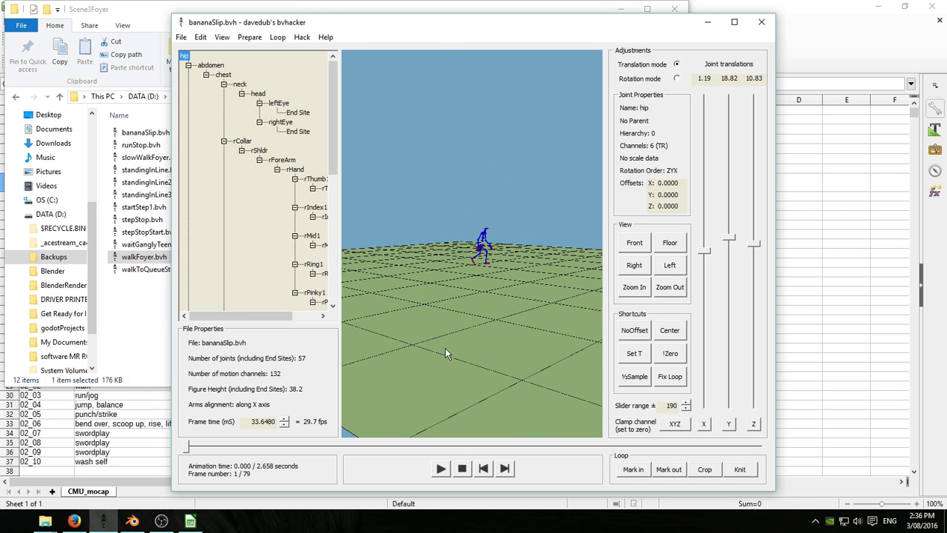
click(437, 472)
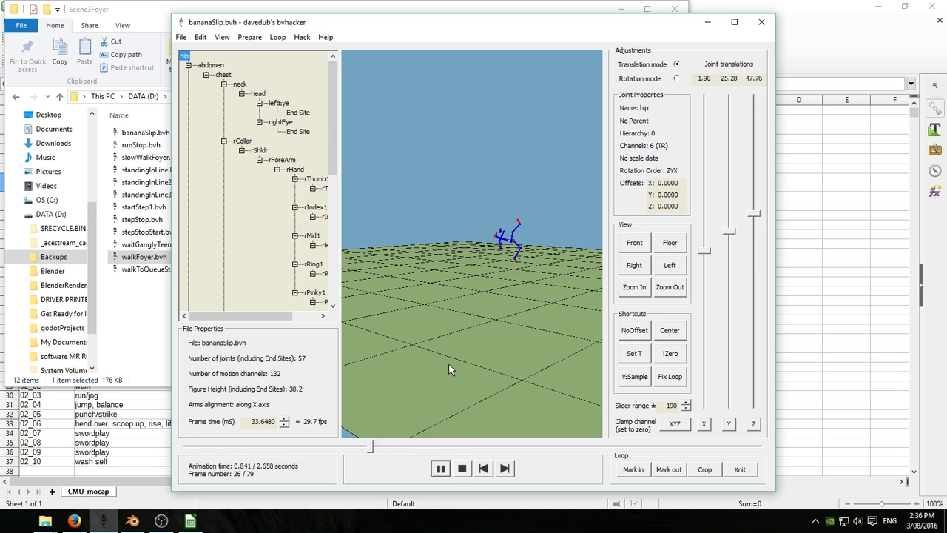
click(462, 469)
click(180, 37)
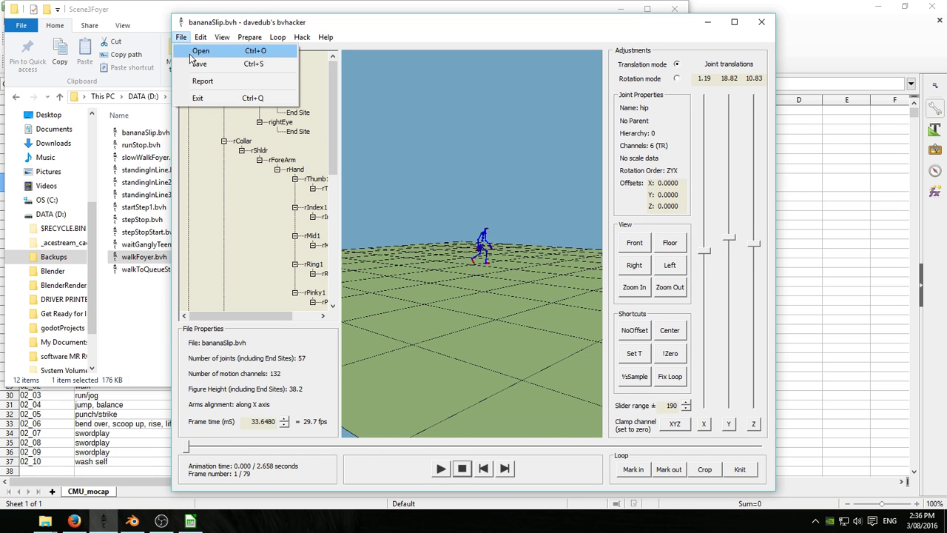
Load 42_01.bvh from the BVH Files folder 42 into bvhacker
click(196, 50)
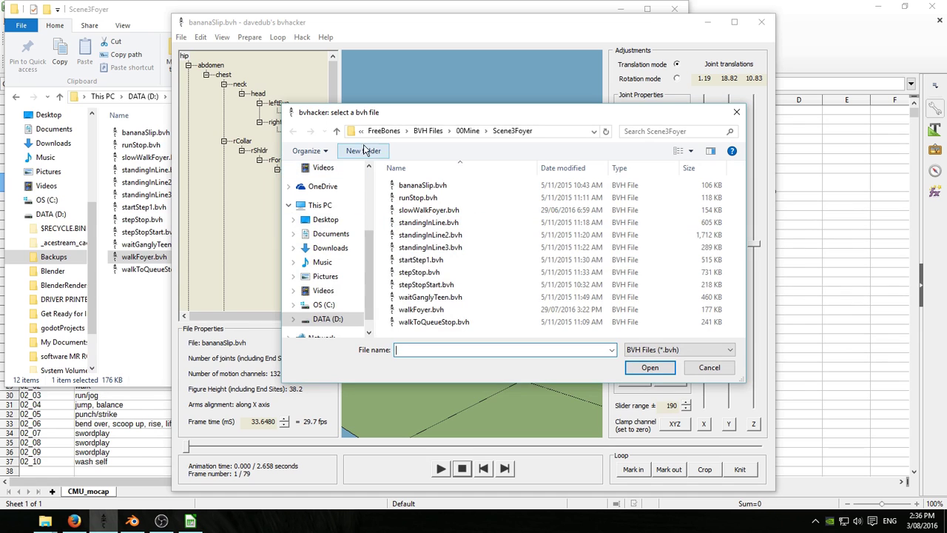
click(336, 131)
scroll(521, 274, down, 3)
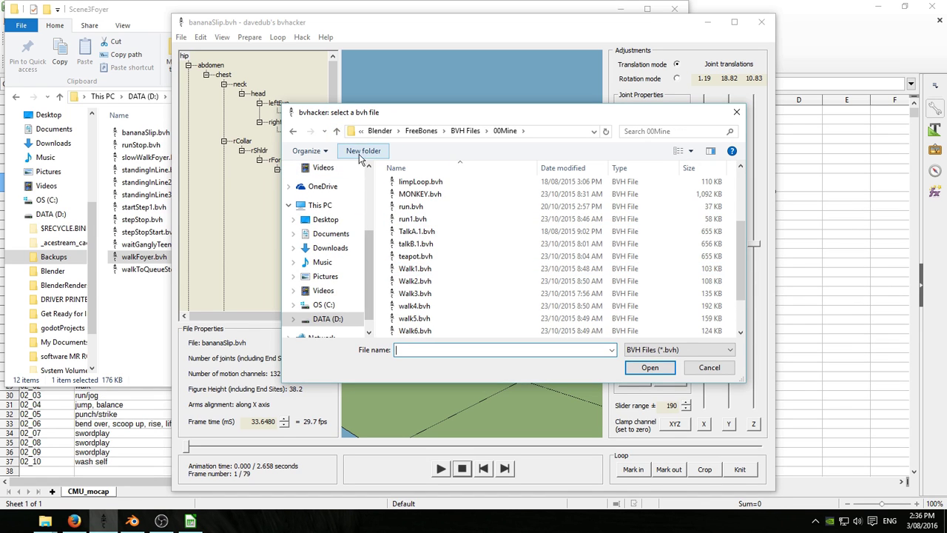
click(337, 131)
scroll(485, 243, down, 6)
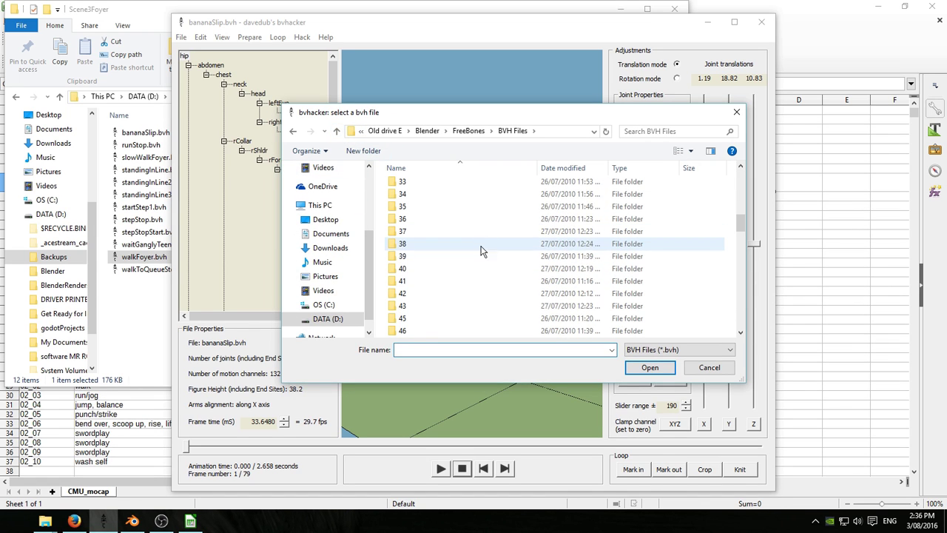
double_click(400, 295)
click(402, 184)
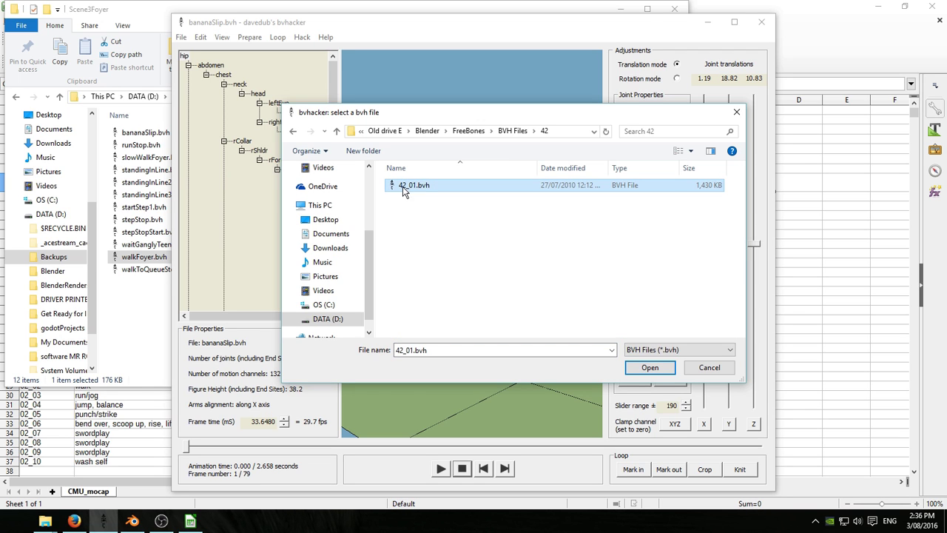
click(649, 368)
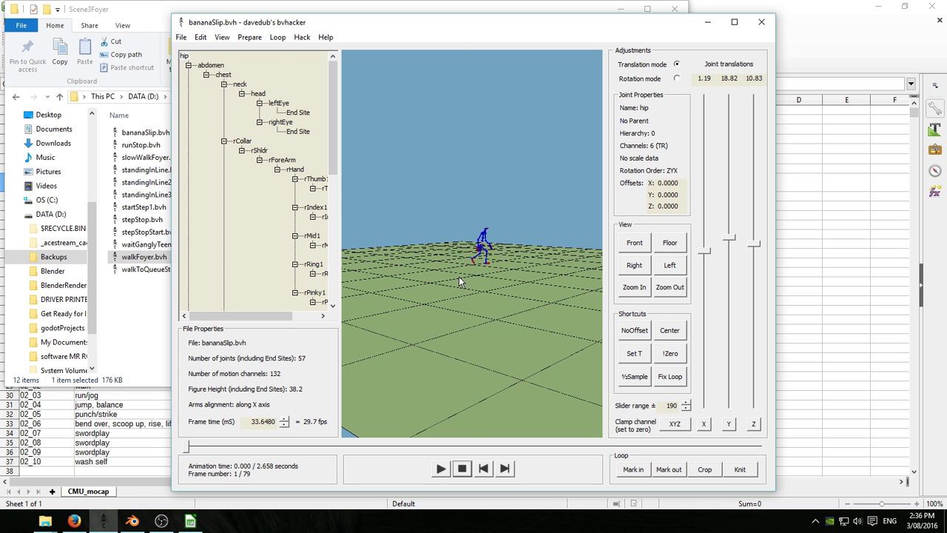
Play the 1135-frame 42_01 motion while orbiting around it, then stop at frame 1
drag(449, 305, 480, 367)
click(442, 469)
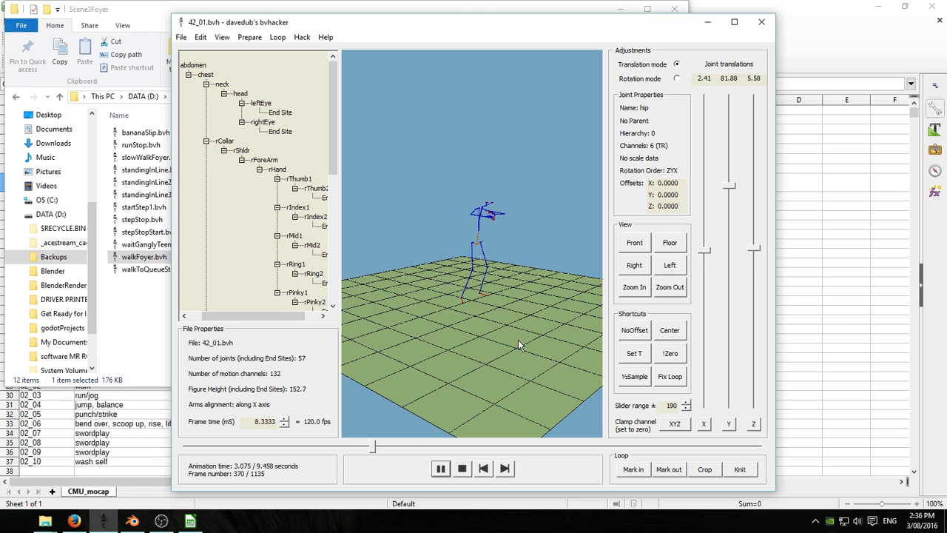
drag(518, 339, 463, 342)
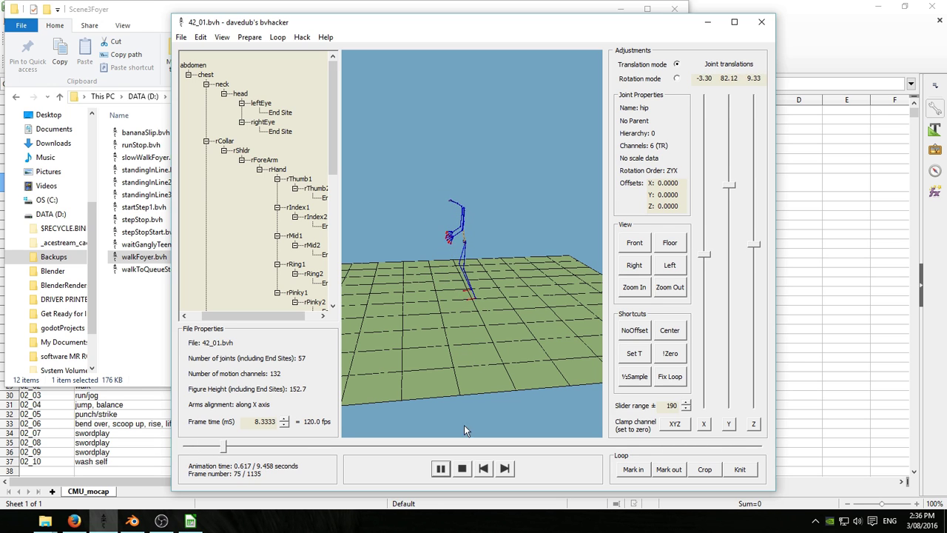
click(462, 467)
drag(433, 356, 509, 367)
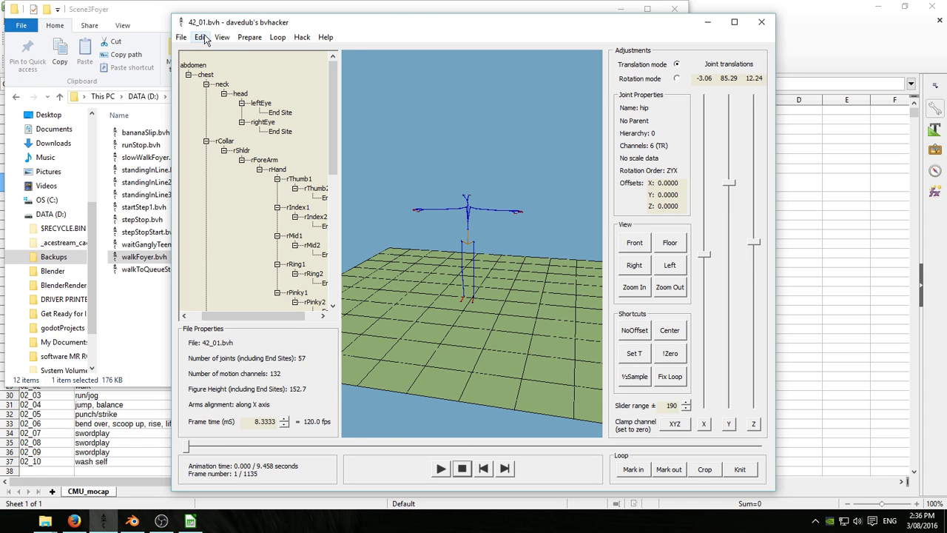
Centre the motion and resample to ½ frames twice, from 1135 down to 283 frames
click(250, 37)
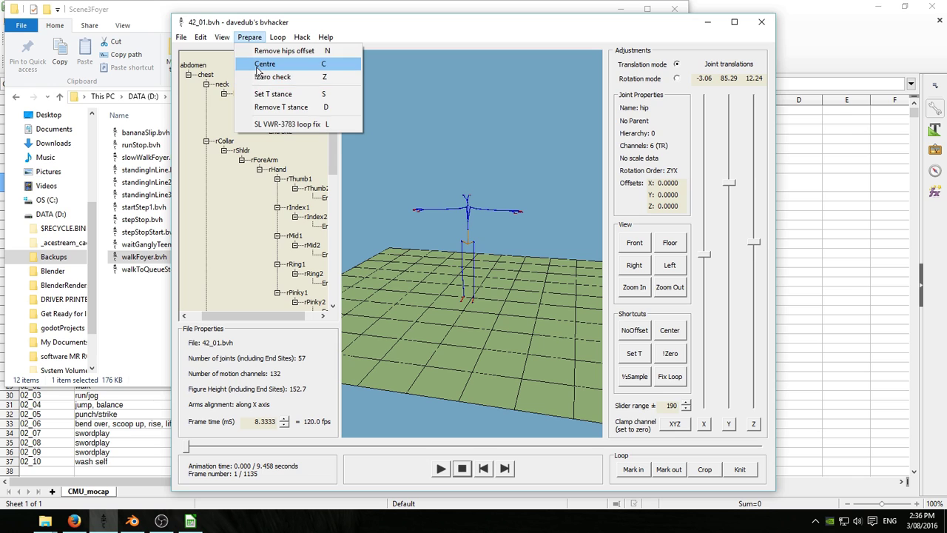
click(258, 67)
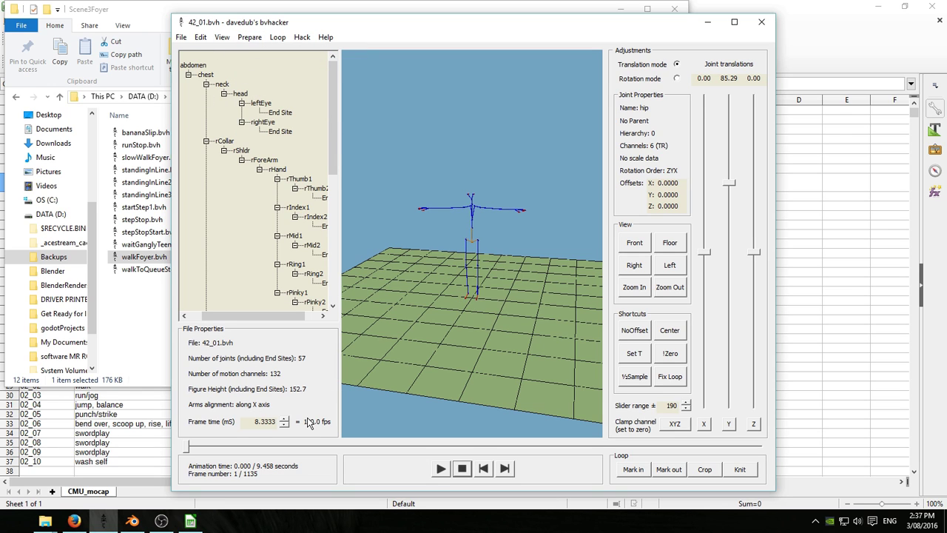
click(200, 37)
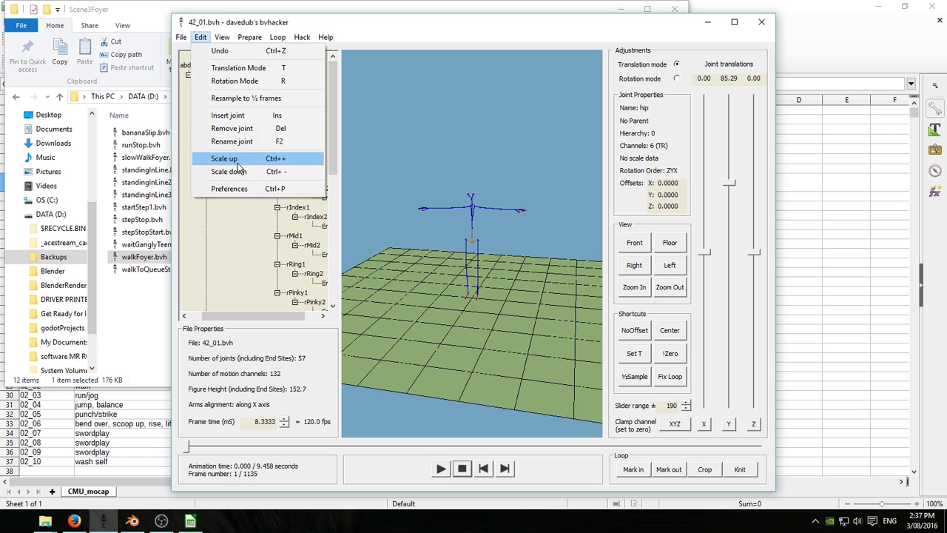
click(241, 97)
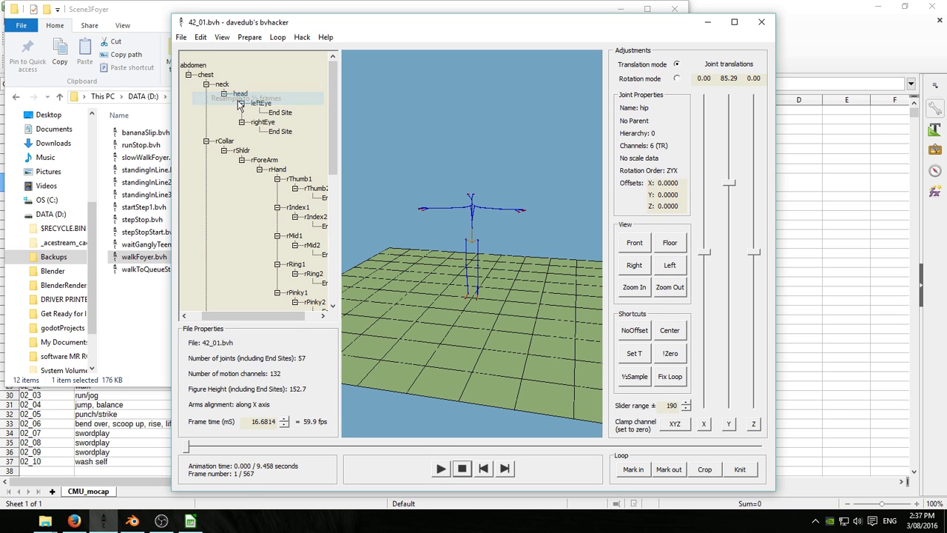
click(202, 37)
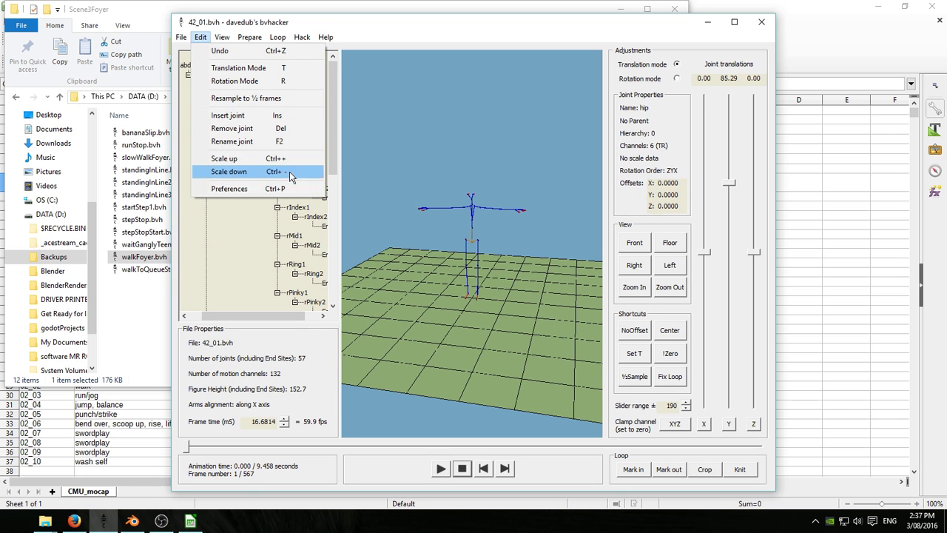
click(241, 98)
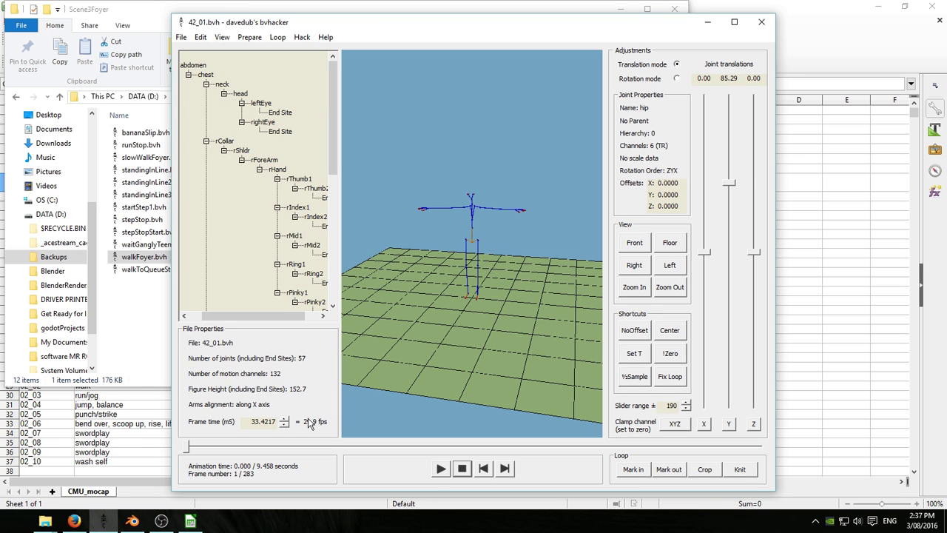
Play the resampled 29.9 fps animation and stop it back at frame 1
click(440, 469)
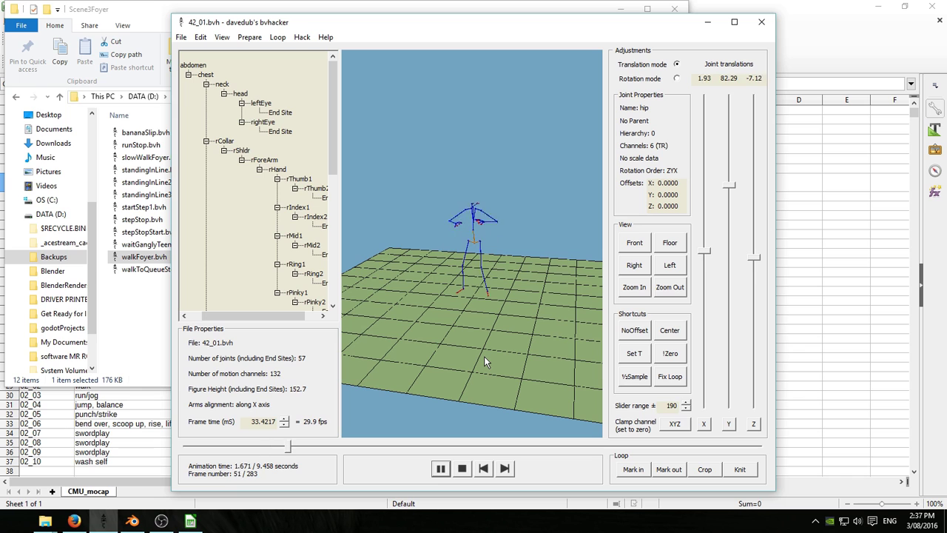
click(461, 469)
click(180, 37)
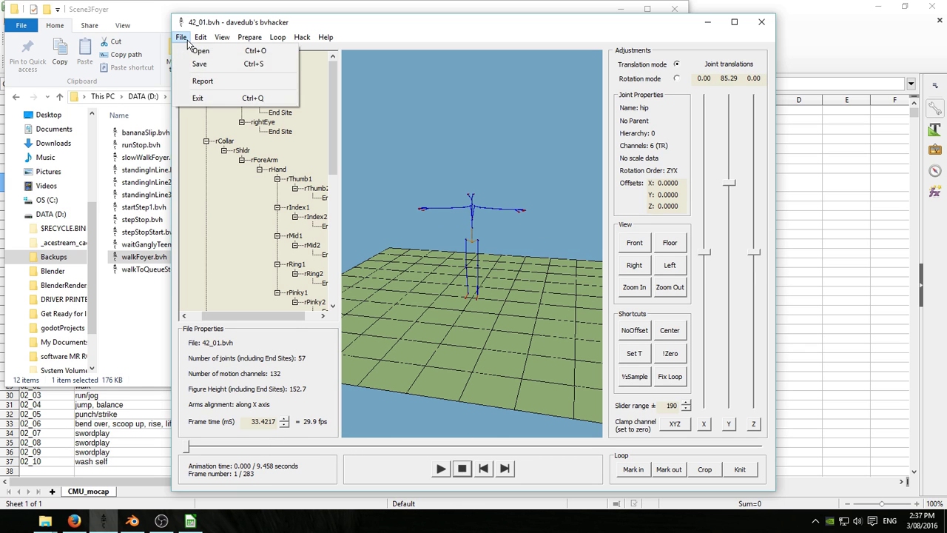
Save the edited motion as WobblyHead.bvh in the 00Mine\Scene3Foyer folder
click(196, 68)
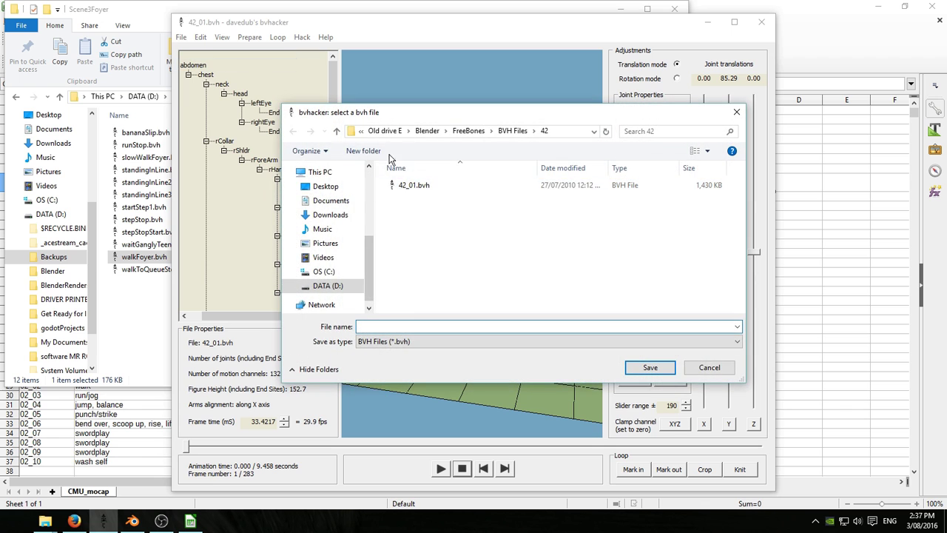
click(336, 131)
double_click(412, 187)
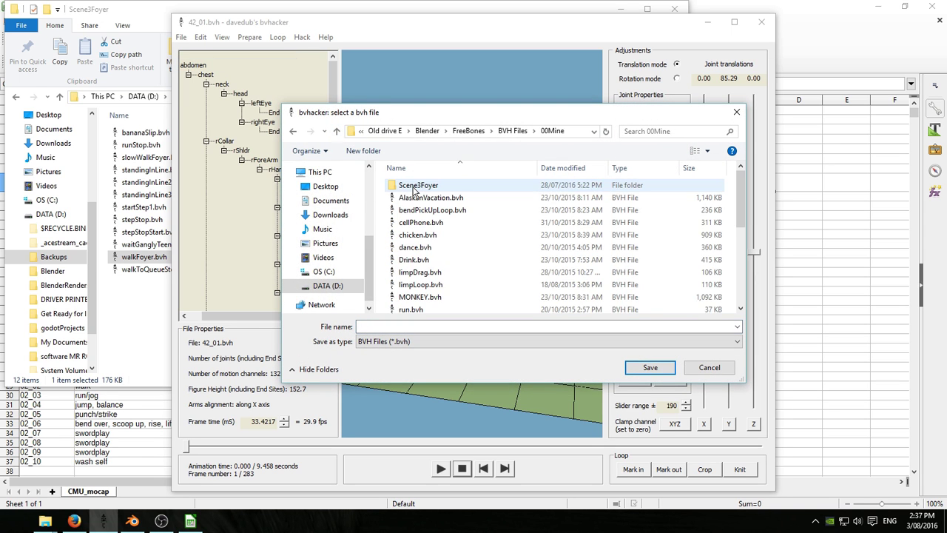
double_click(411, 187)
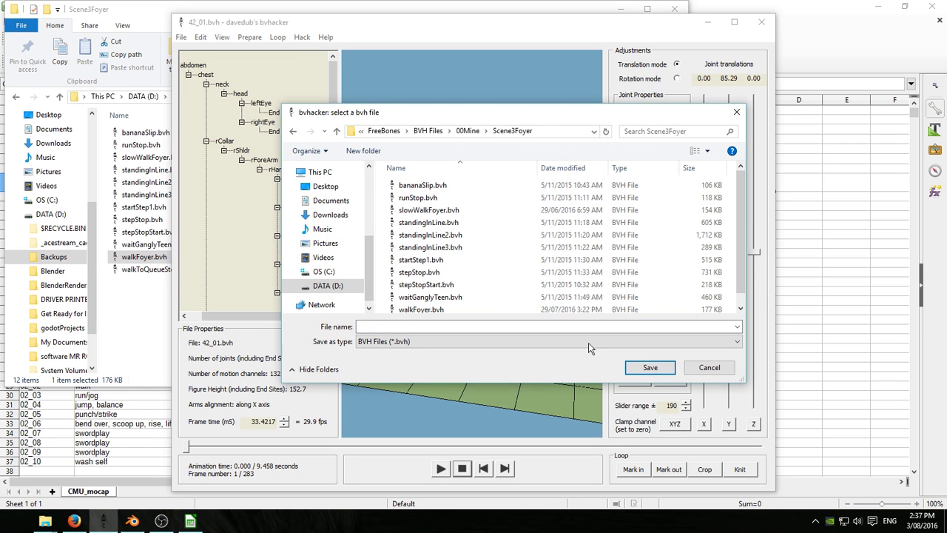
click(383, 327)
text(W)
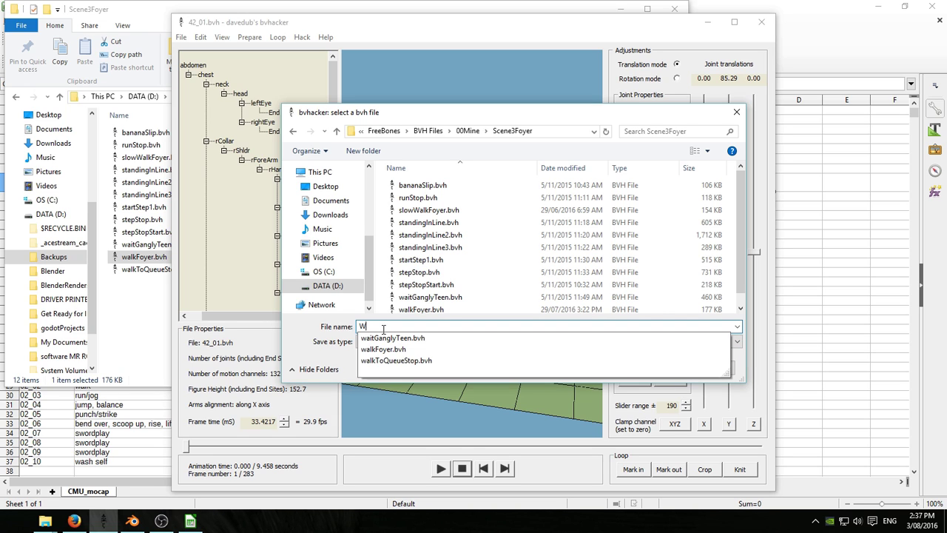
text(obbly)
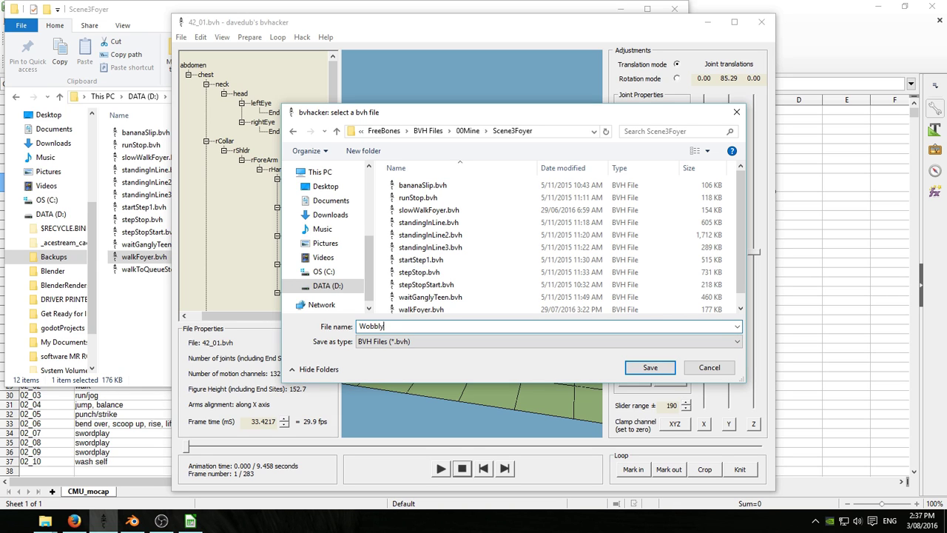
text(Head)
click(655, 370)
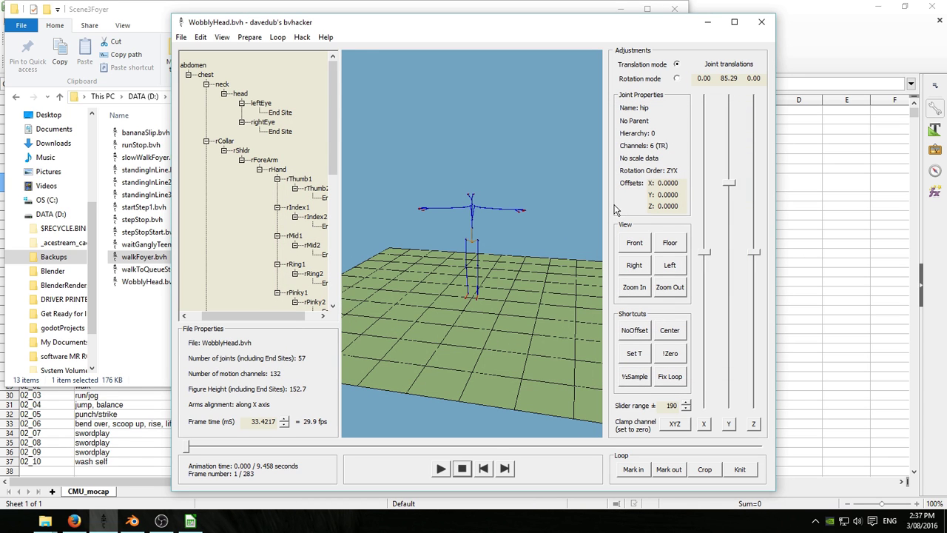
Close bvhacker, select the new WobblyHead.bvh file, and switch back to Blender
click(761, 21)
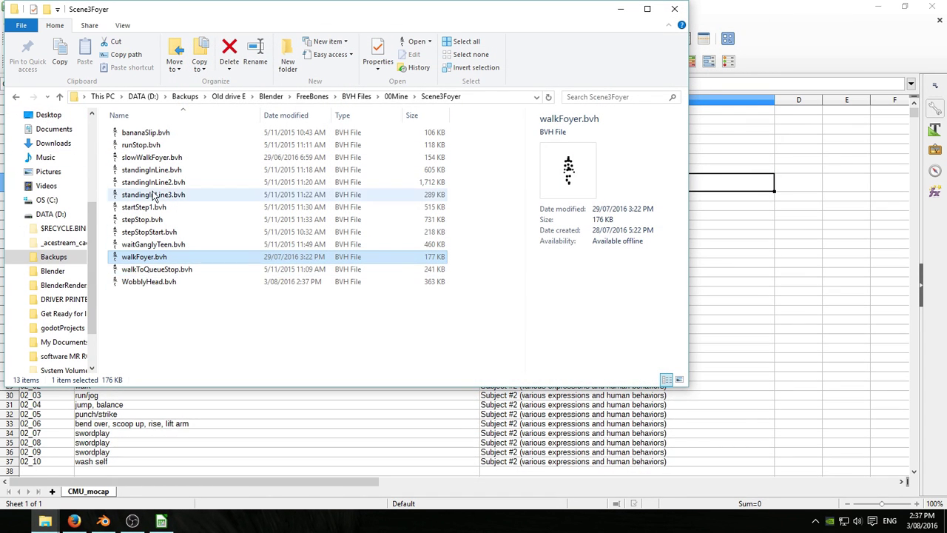
click(166, 282)
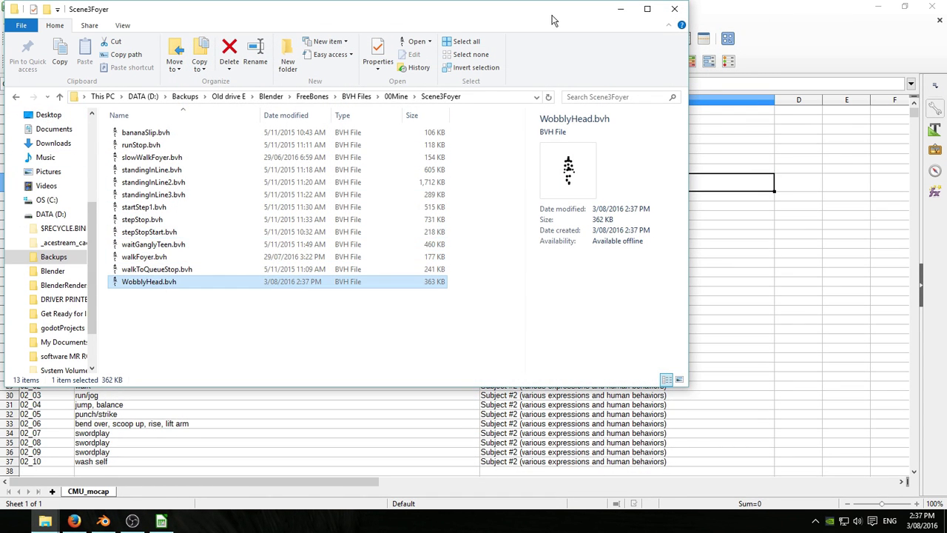
click(108, 521)
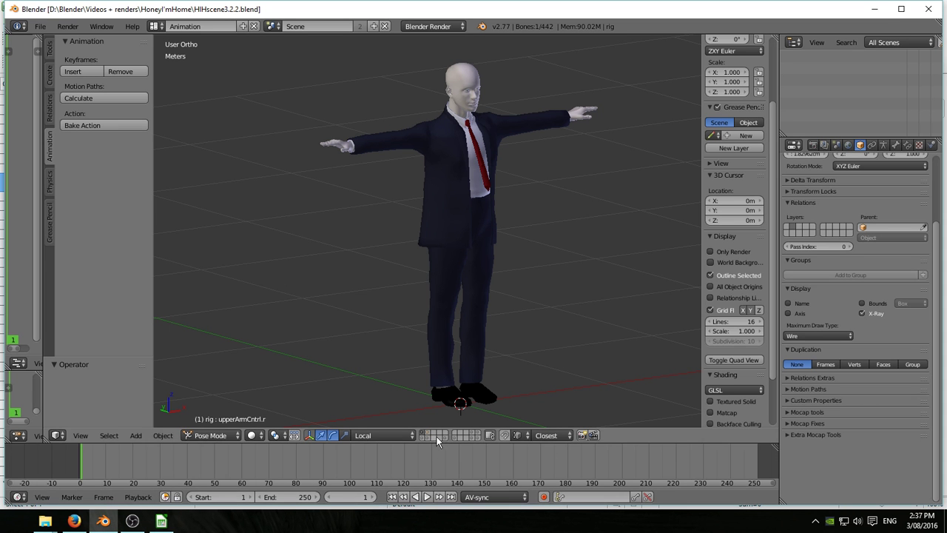
Put the rig in Pose Mode, hide the body mesh, and view the armature from the front
click(428, 436)
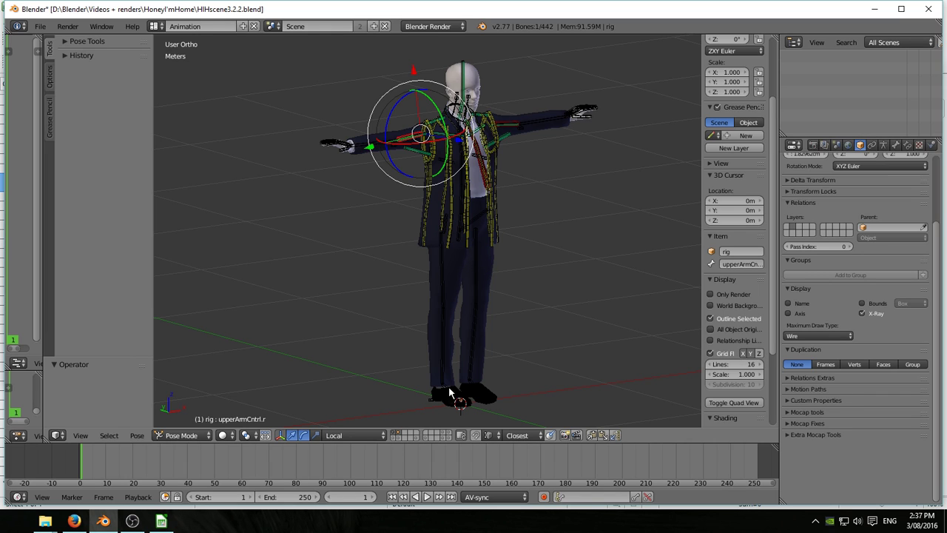
shift+click(395, 433)
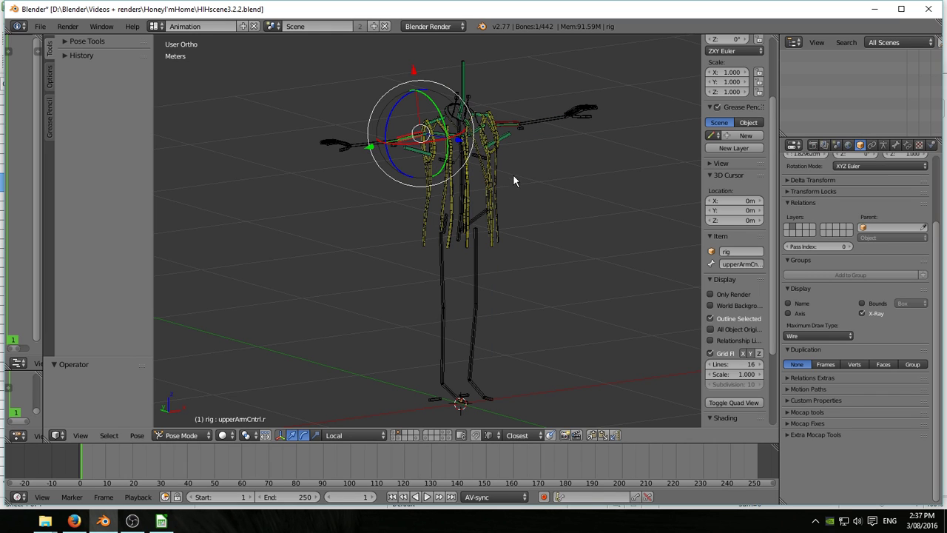
middle_drag(412, 138, 410, 231)
scroll(409, 226, up, 3)
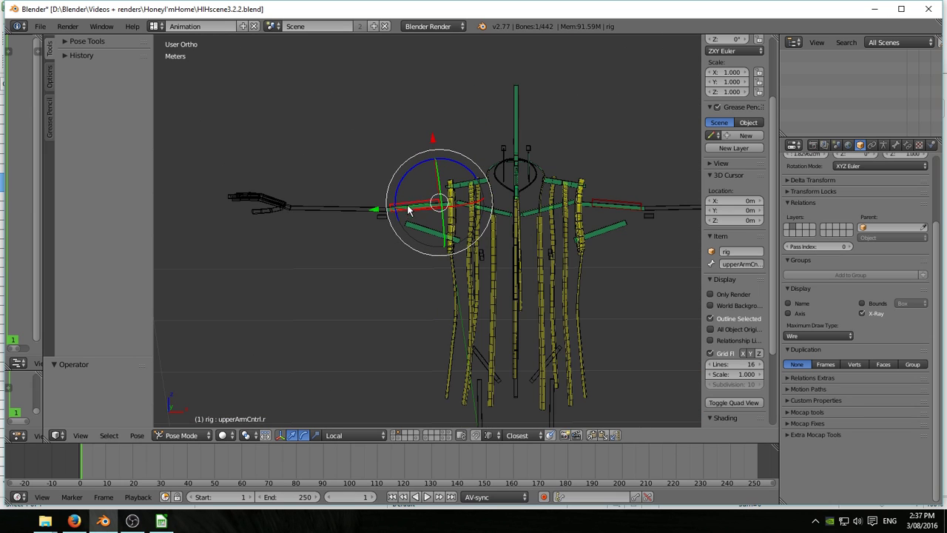
Test-rotate the right and left upper arm controls, then clear their rotation with Alt+R
drag(405, 191, 445, 183)
right_click(588, 198)
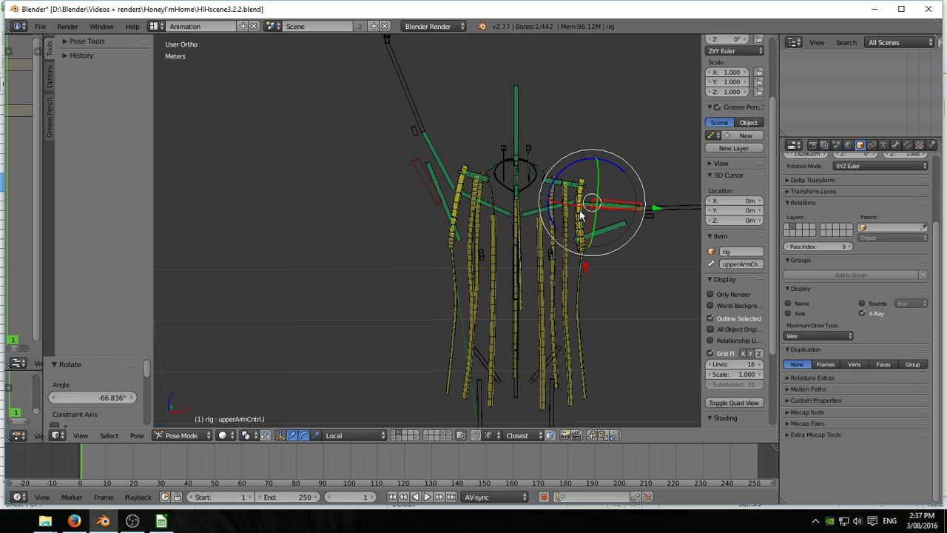
drag(545, 214, 575, 224)
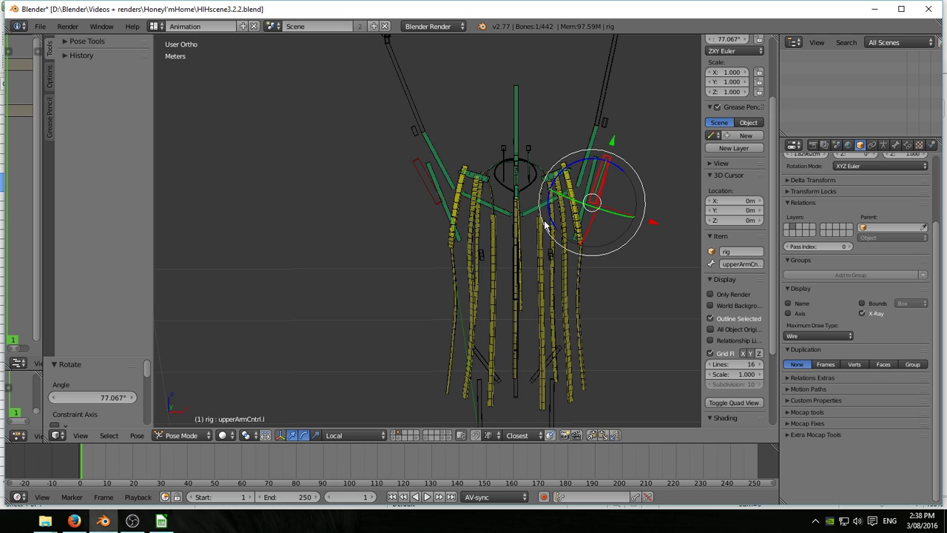
shift+right_click(436, 195)
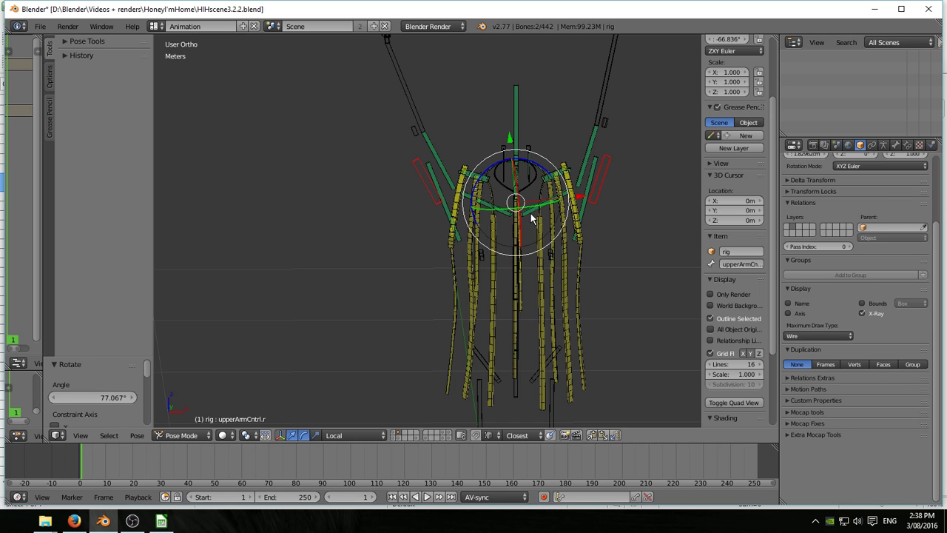
key(alt+r)
shift+middle_drag(551, 243, 482, 214)
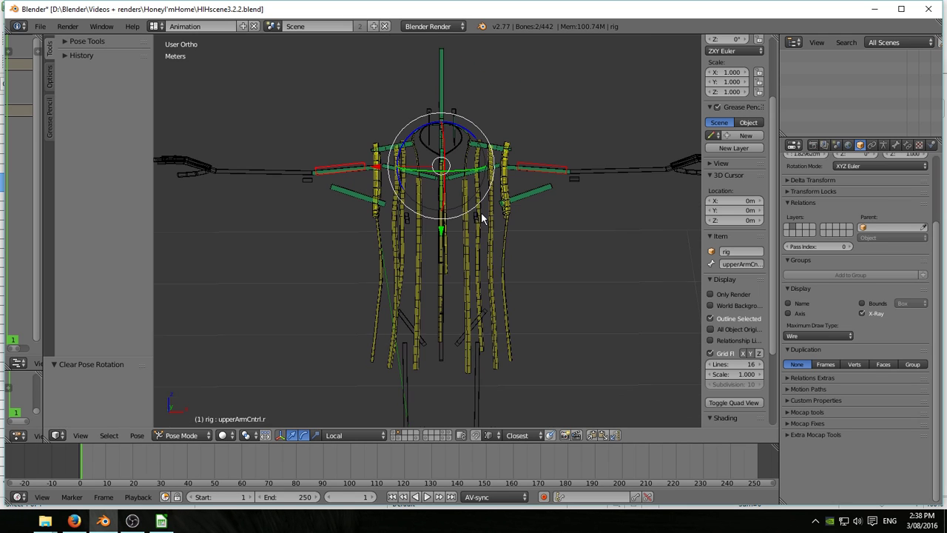
Turn off the control bone layer in the Armature data settings, leaving the basic skeleton visible
click(883, 147)
click(849, 236)
scroll(433, 235, down, 2)
right_click(432, 229)
middle_drag(432, 229, 453, 267)
scroll(402, 281, up, 3)
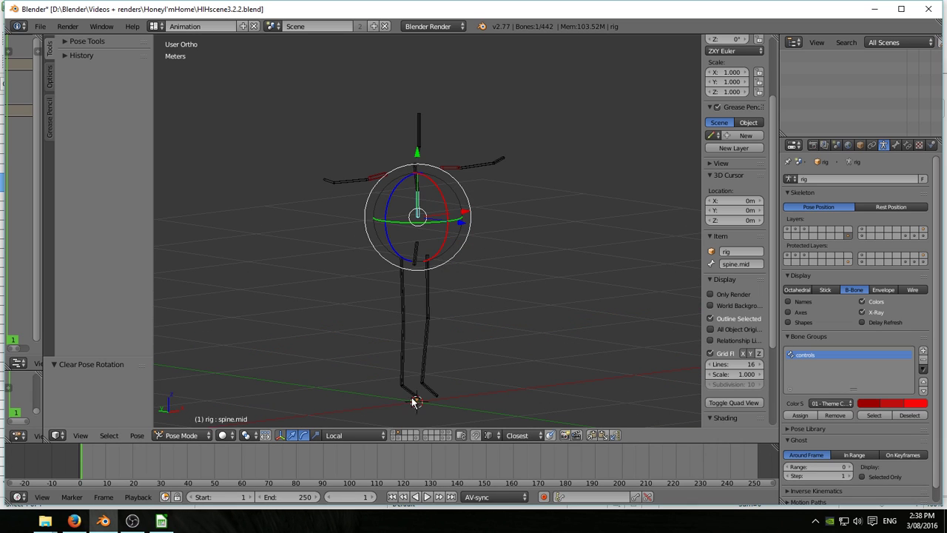
Check the shin.R and thigh.R bones, select all bones, and return to Object Mode
right_click(400, 355)
right_click(409, 297)
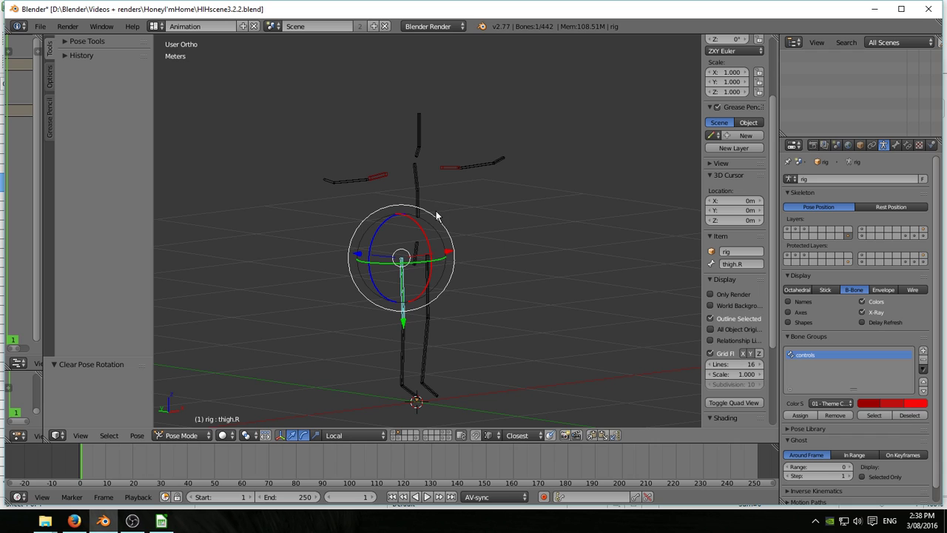
key(a)
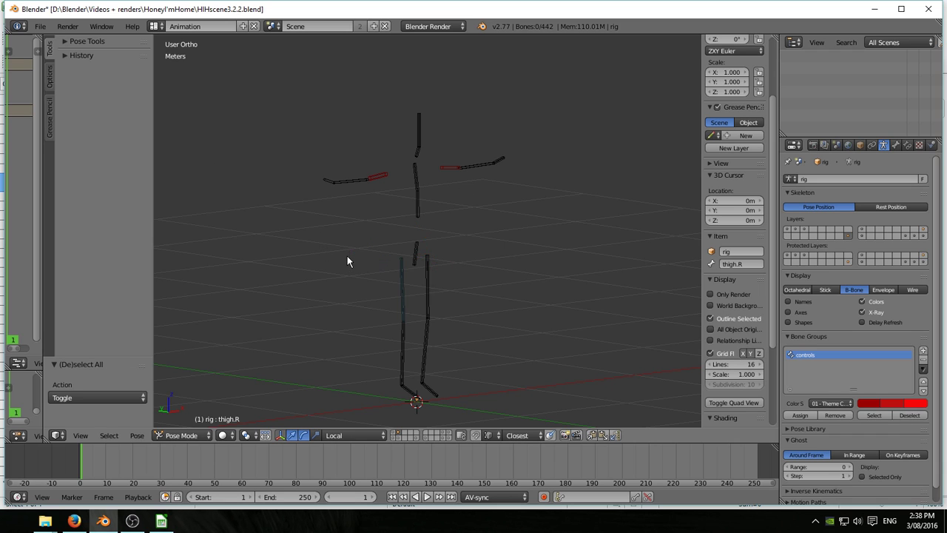
key(a)
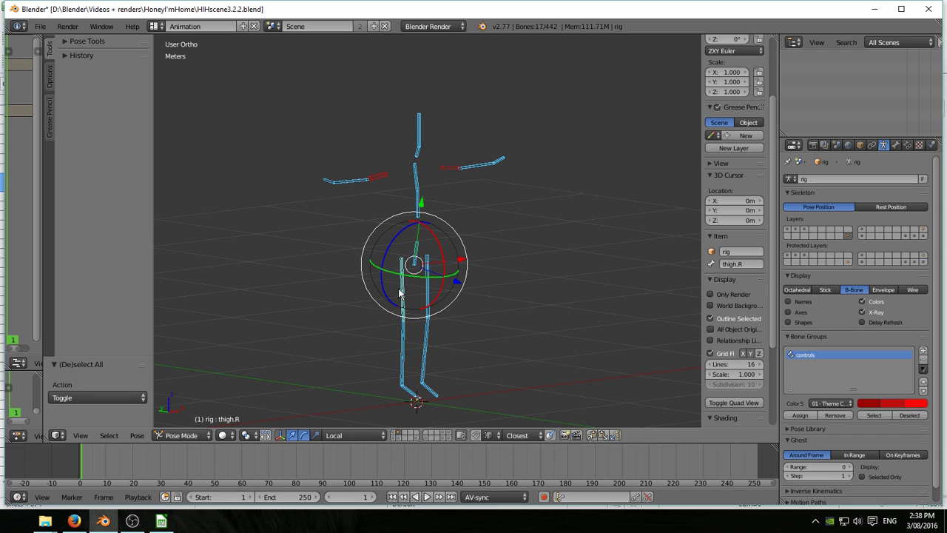
key(ctrl+Tab)
middle_drag(401, 250, 436, 233)
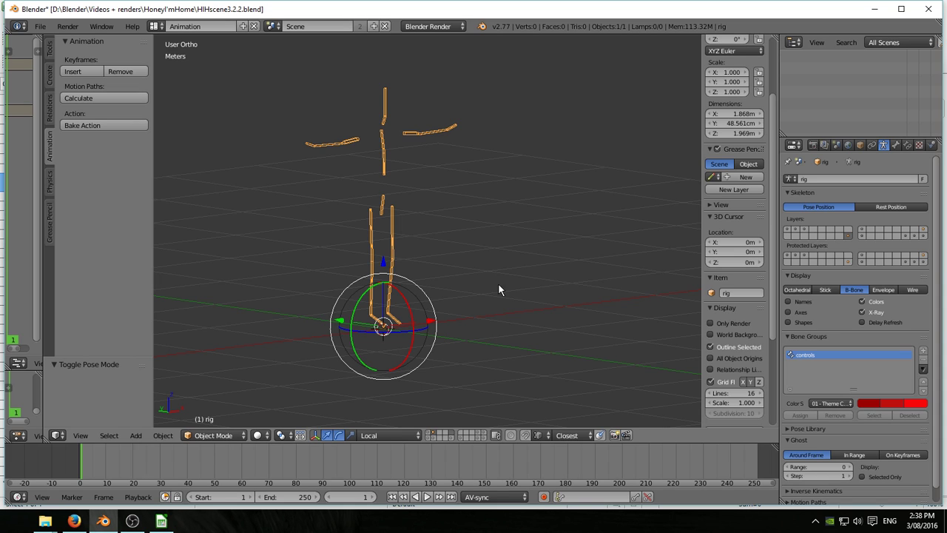
Import bananaSlip.bvh as a motion capture (.bvh) armature
click(40, 26)
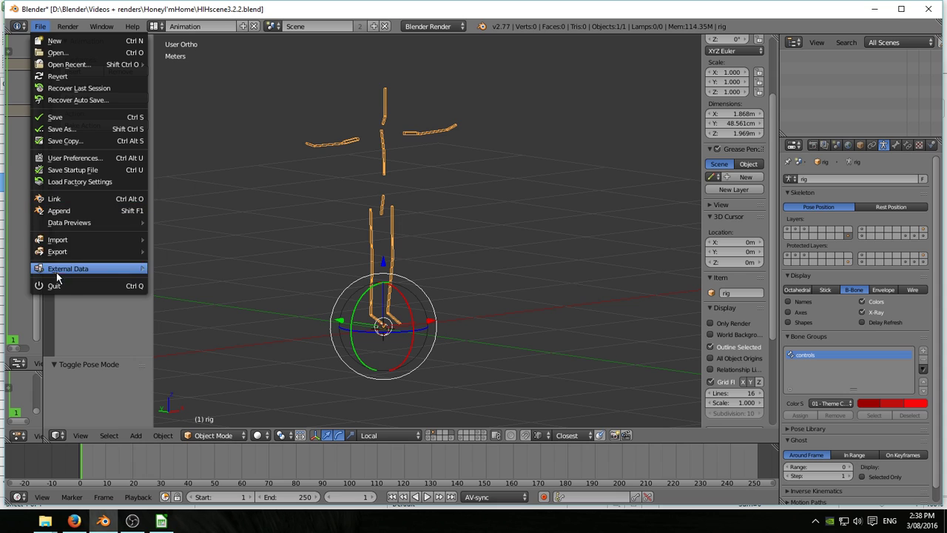
mouse_move(63, 240)
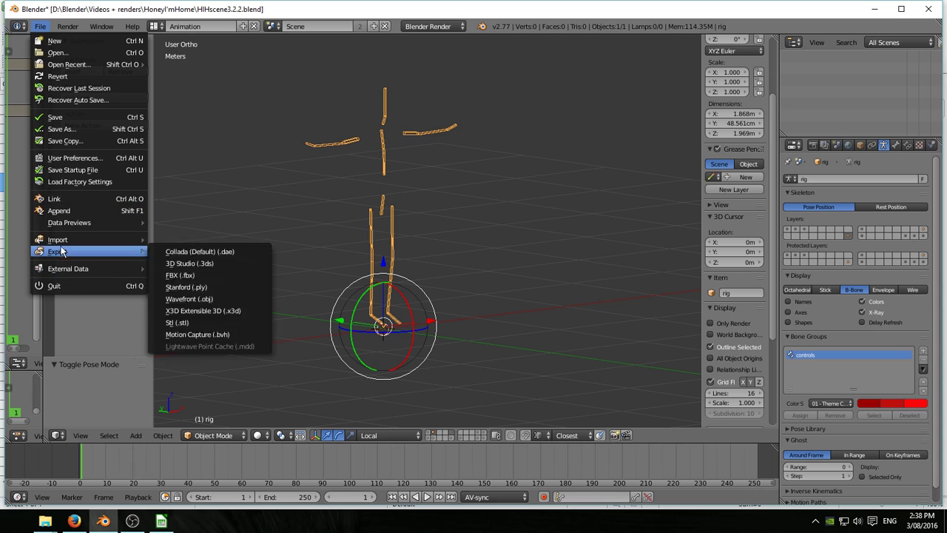
click(202, 334)
click(185, 98)
click(911, 58)
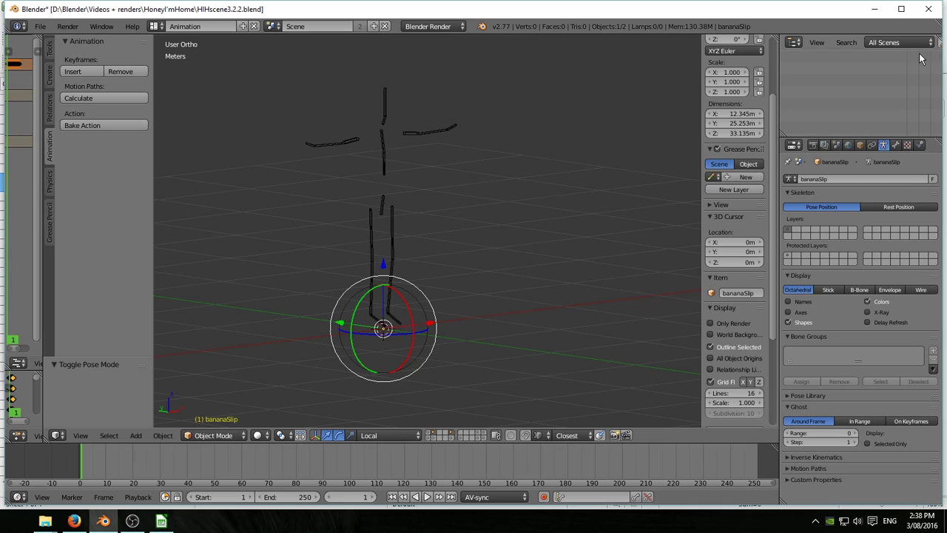
scroll(555, 205, down, 3)
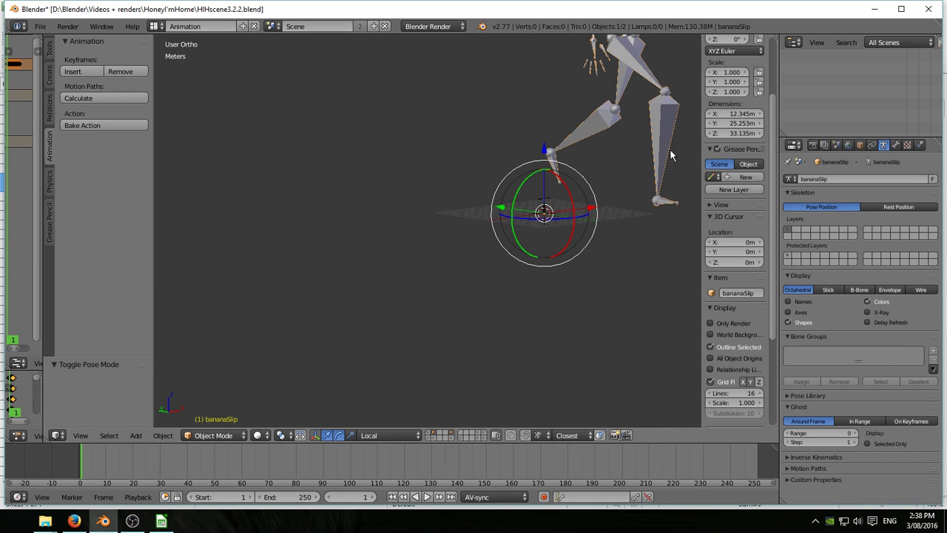
Expand Mocap tools in Object properties and add the rig to the selection as retarget target
click(859, 145)
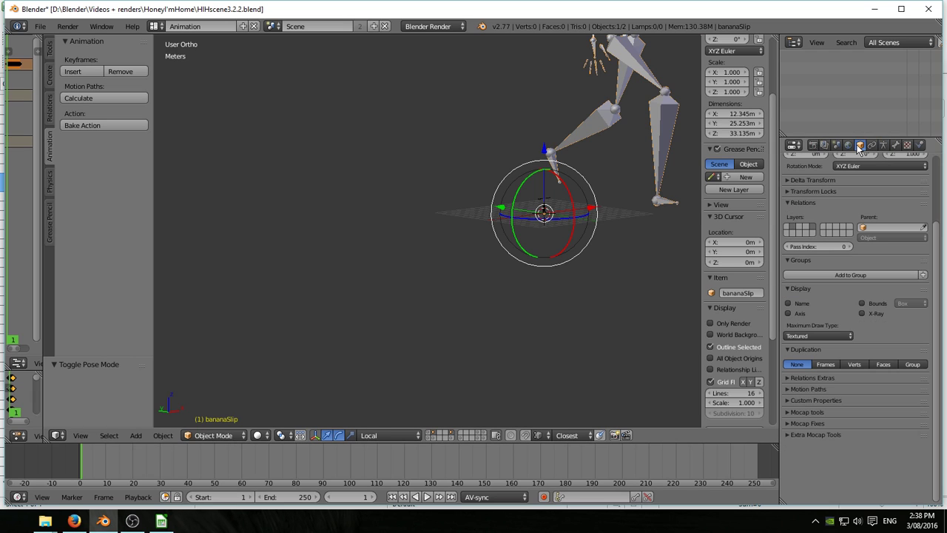
click(795, 413)
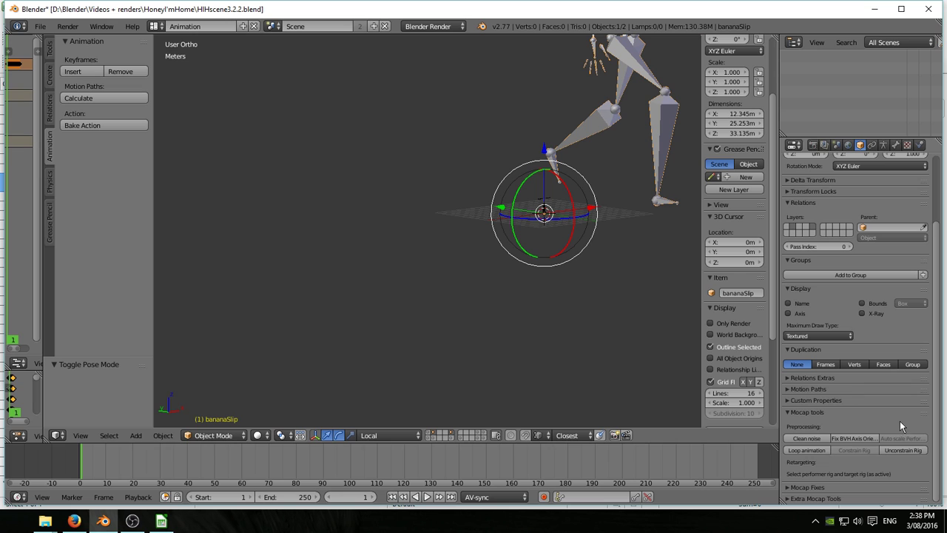
middle_drag(559, 234, 545, 168)
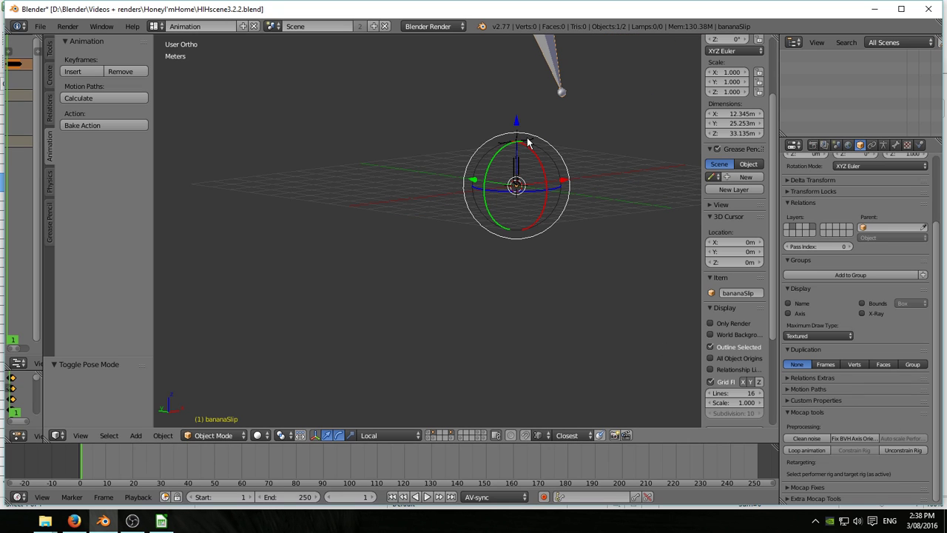
shift+right_click(528, 141)
middle_drag(507, 145, 609, 217)
scroll(885, 384, down, 12)
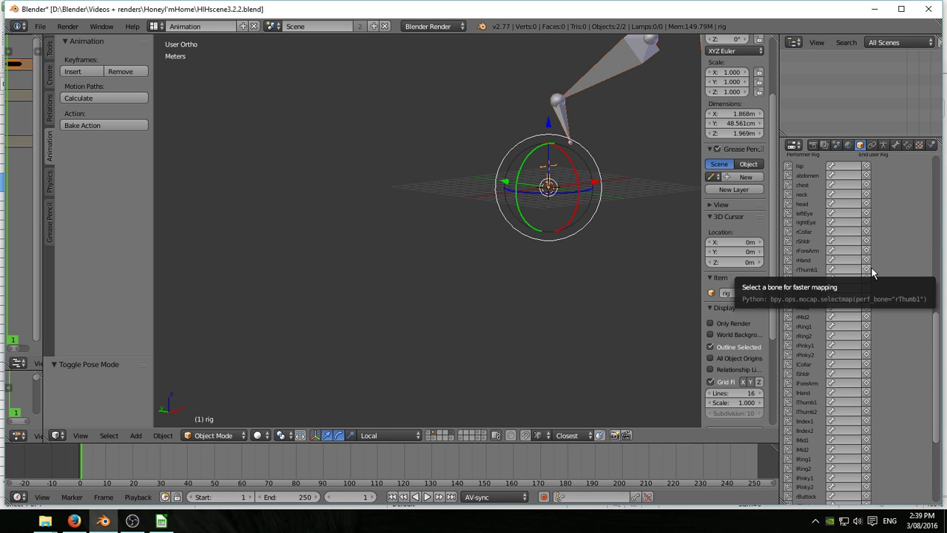
Auto-scale the bananaSlip performer armature to match the rig, then put the rig in pose mode
scroll(884, 276, up, 3)
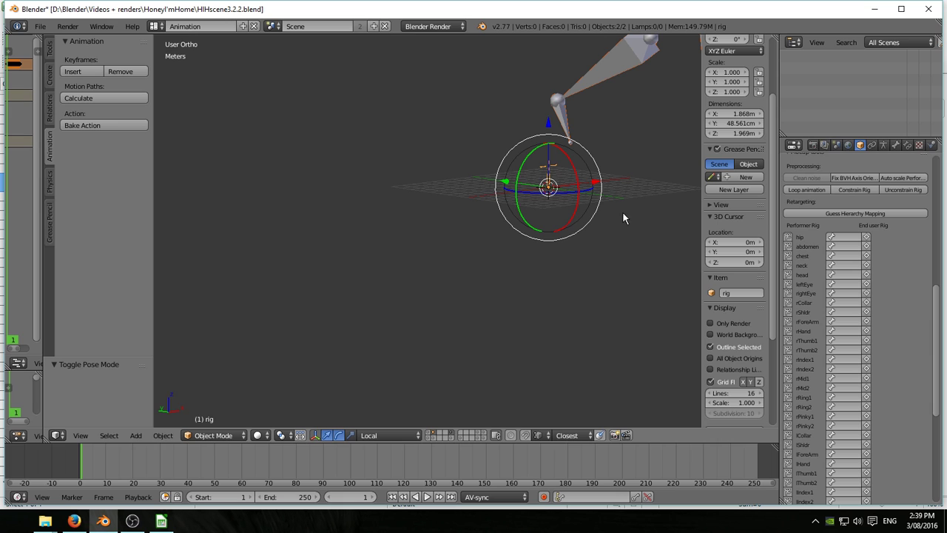
click(911, 180)
middle_drag(656, 207, 479, 295)
scroll(546, 304, up, 3)
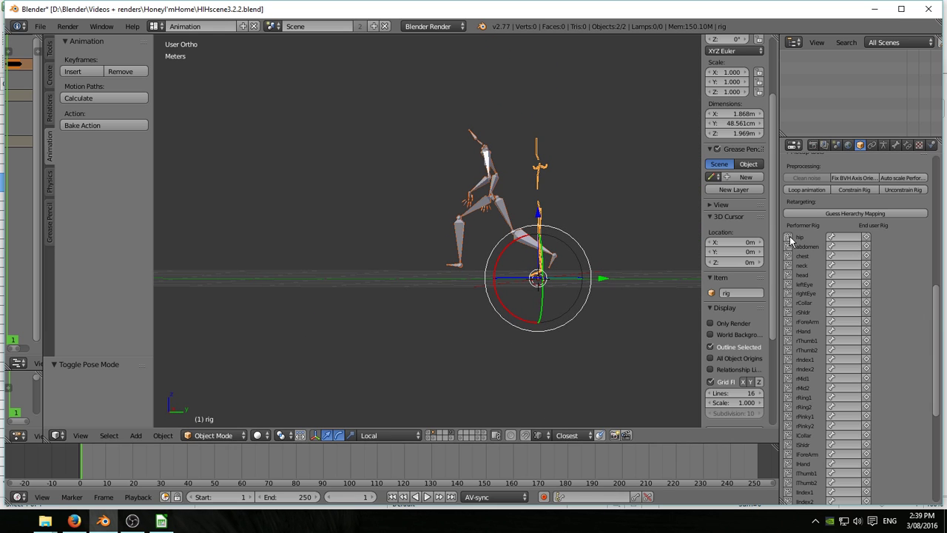
key(ctrl+Tab)
Map the rig's Hip, spine.mid and spine.chest to the mocap hip, abdomen and chest
middle_drag(555, 220, 596, 248)
scroll(595, 248, up, 3)
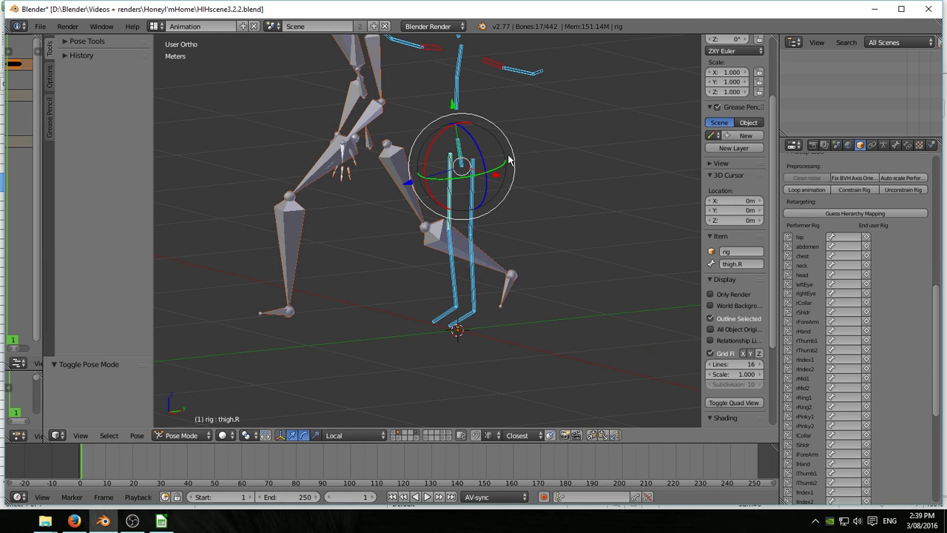
right_click(460, 158)
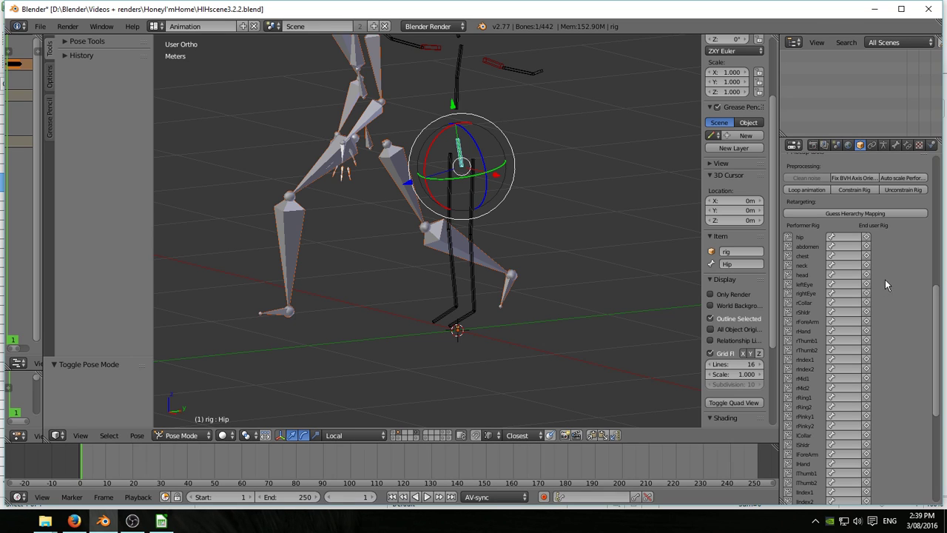
click(866, 238)
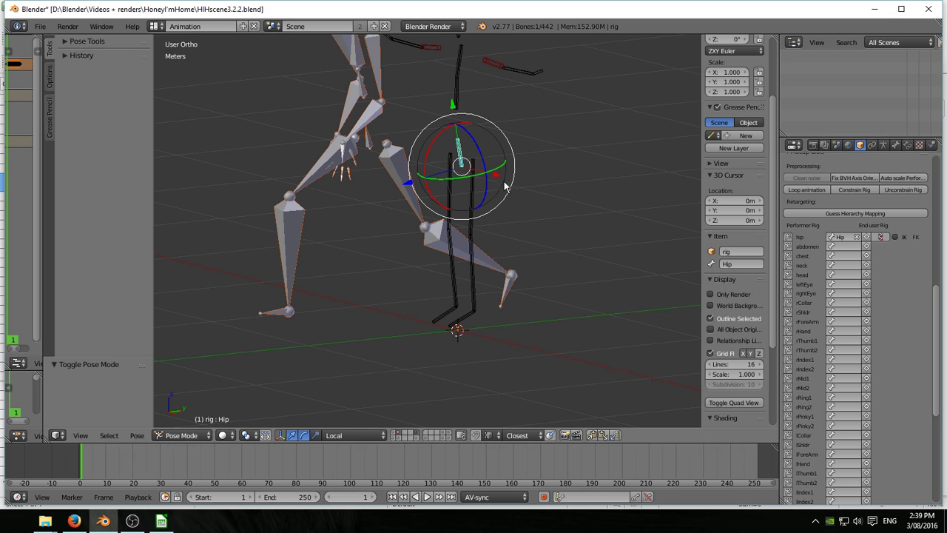
right_click(457, 104)
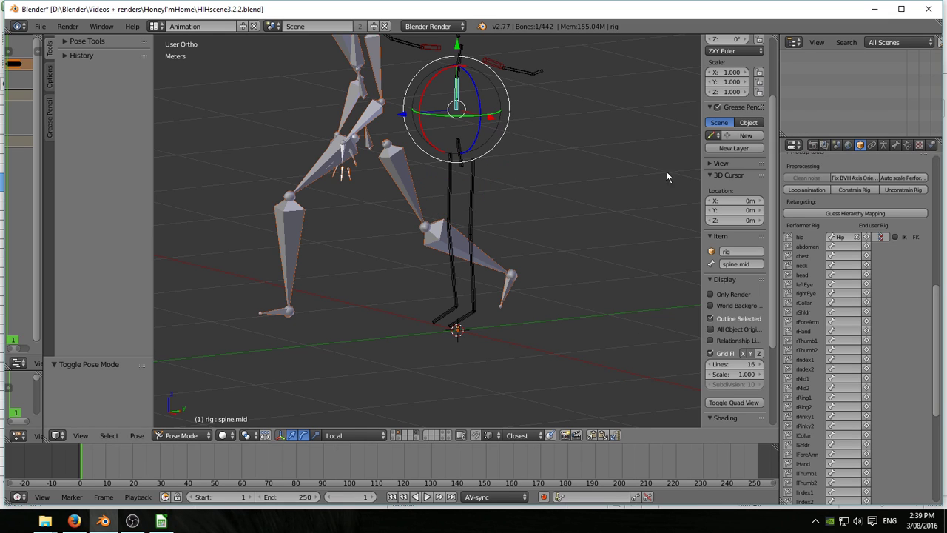
click(866, 247)
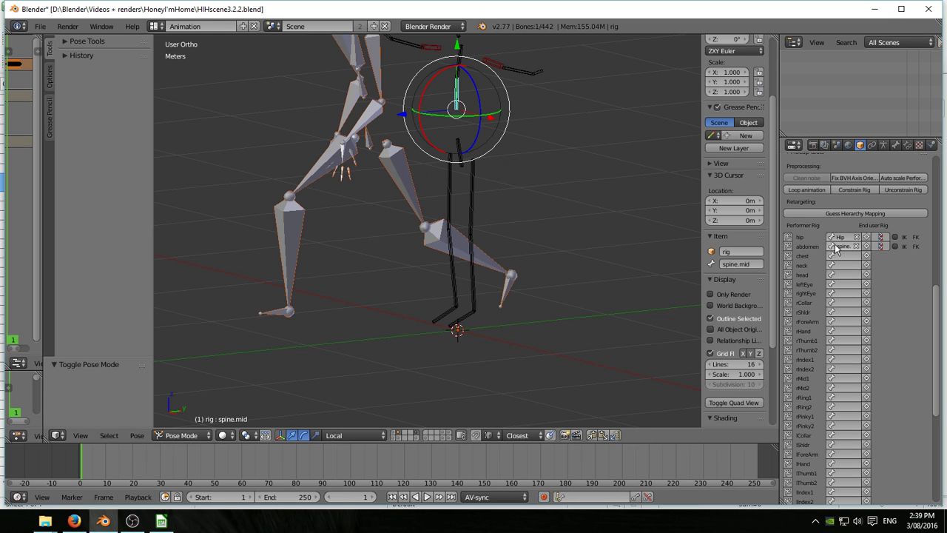
right_click(456, 71)
click(866, 255)
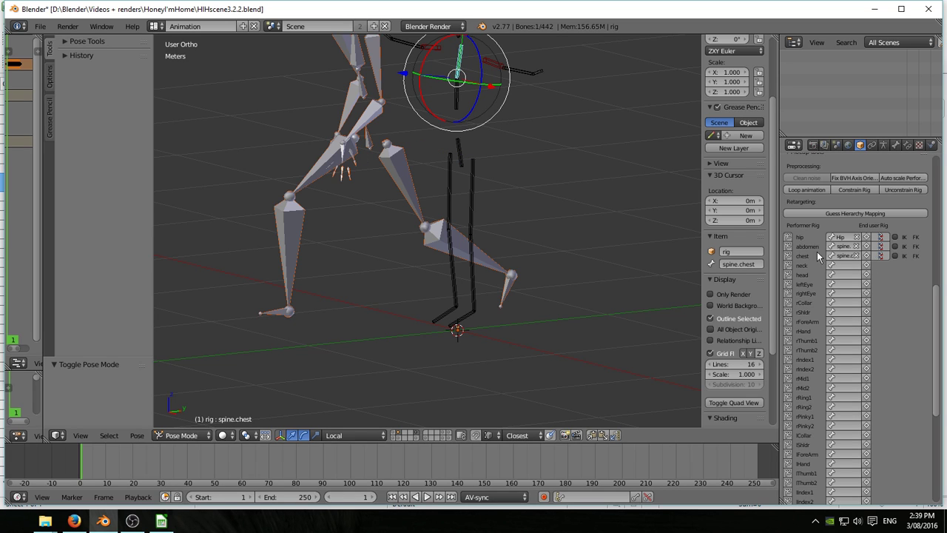
Try guessing the mapping, then map spine.neck.001 and spine.head.001 to the mocap neck and head
shift+middle_drag(510, 137, 516, 239)
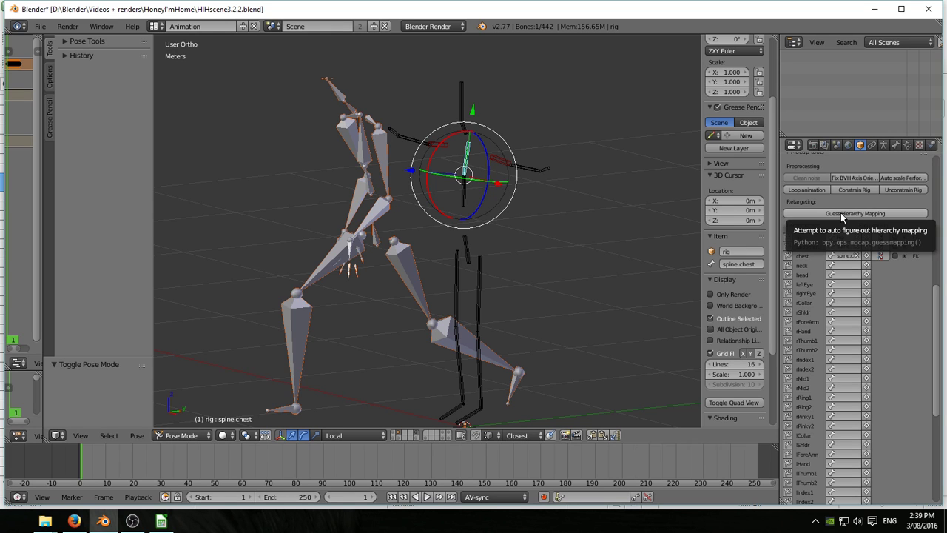
click(841, 215)
scroll(867, 341, down, 7)
scroll(867, 340, up, 7)
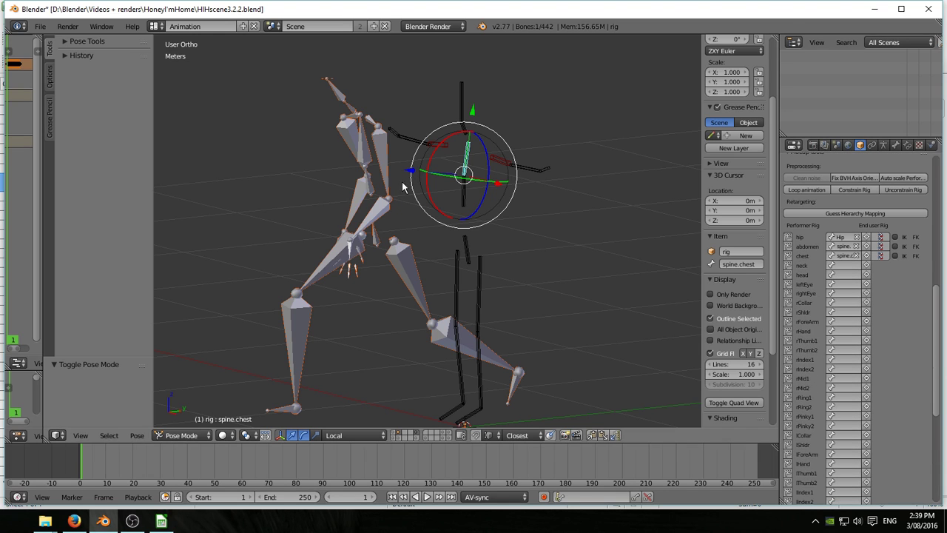
right_click(463, 133)
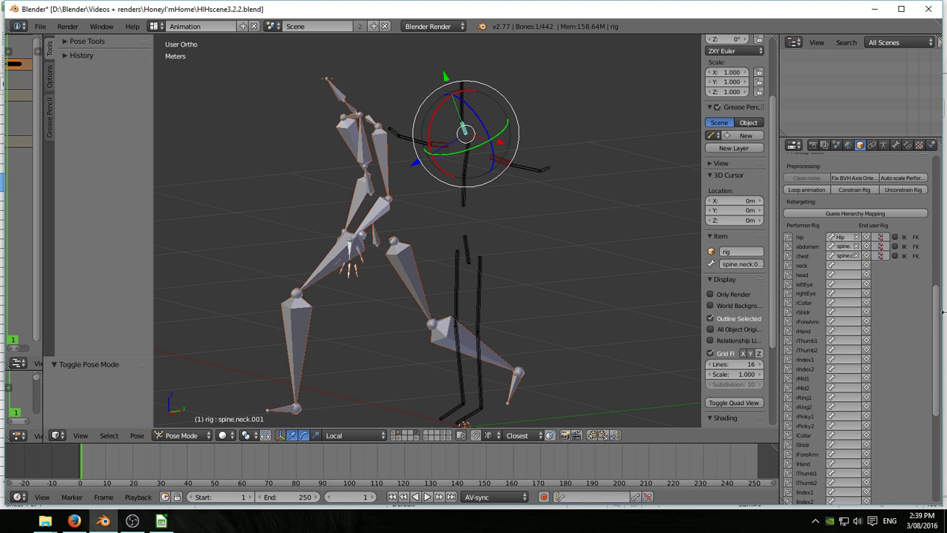
click(867, 265)
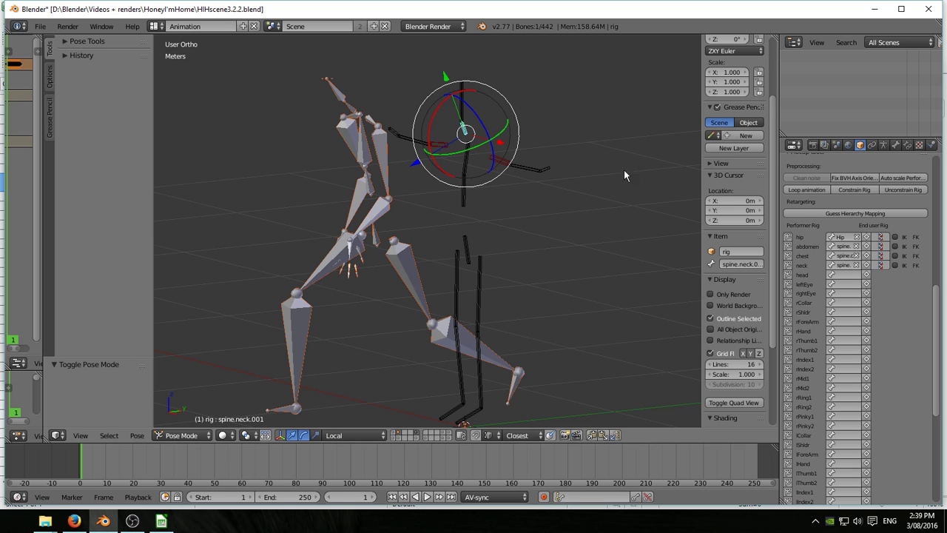
right_click(466, 103)
click(867, 275)
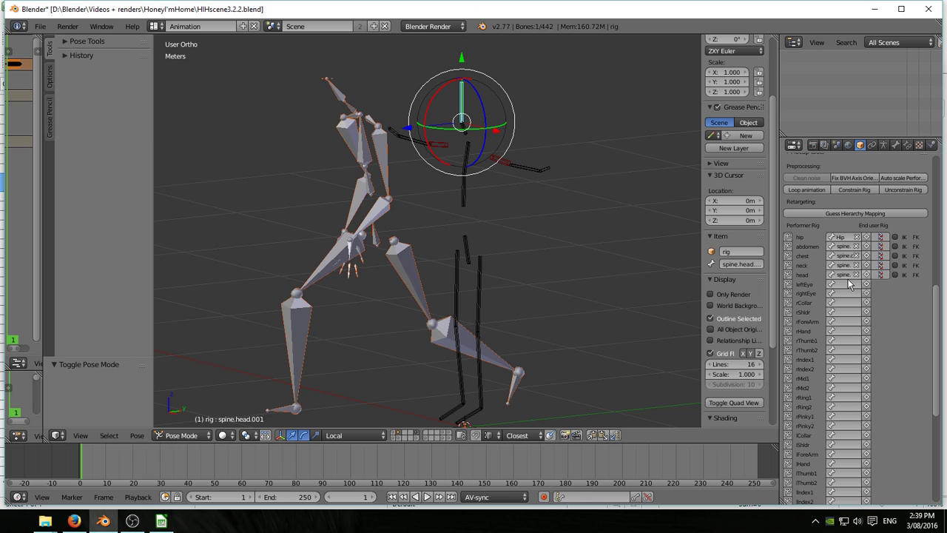
Load the saved arm and leg mapping, return to object mode, and enable Advanced Retarget
right_click(494, 159)
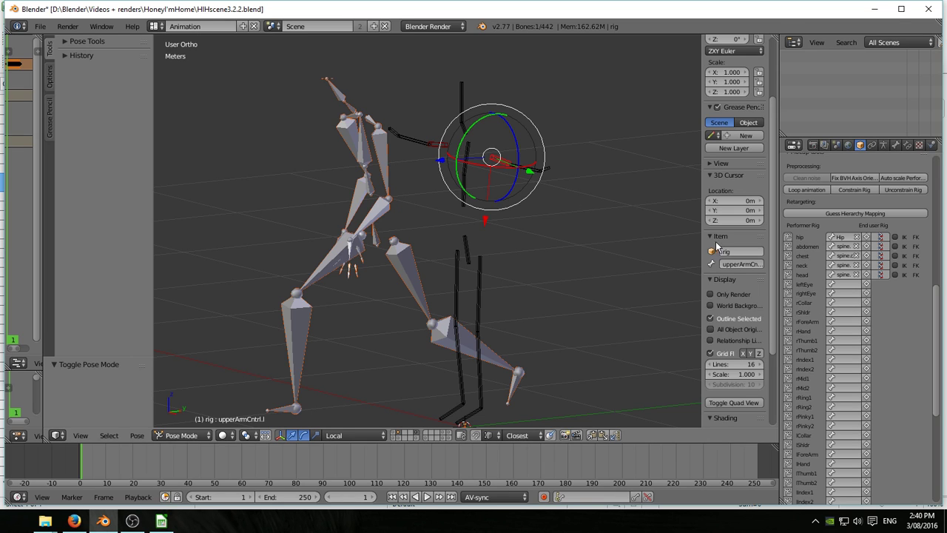
scroll(848, 309, down, 7)
scroll(849, 309, down, 1)
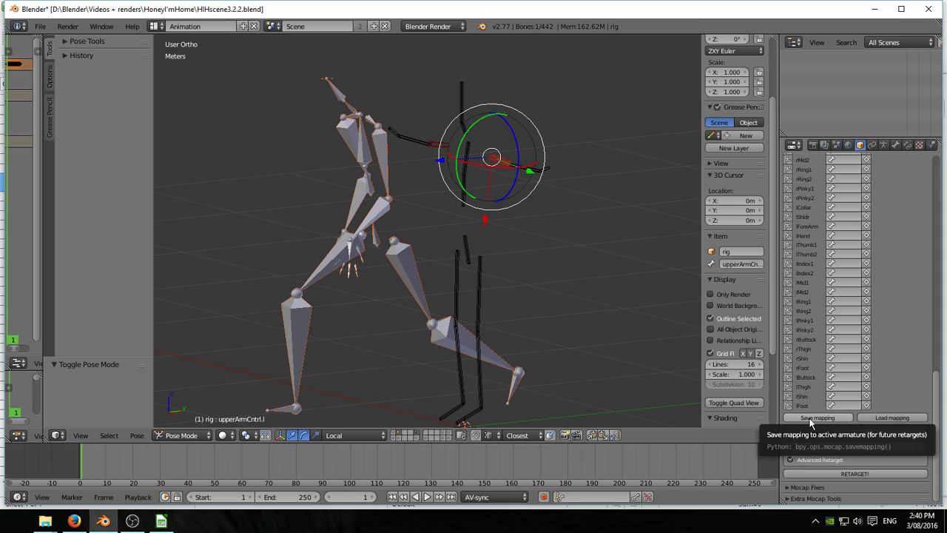
click(879, 419)
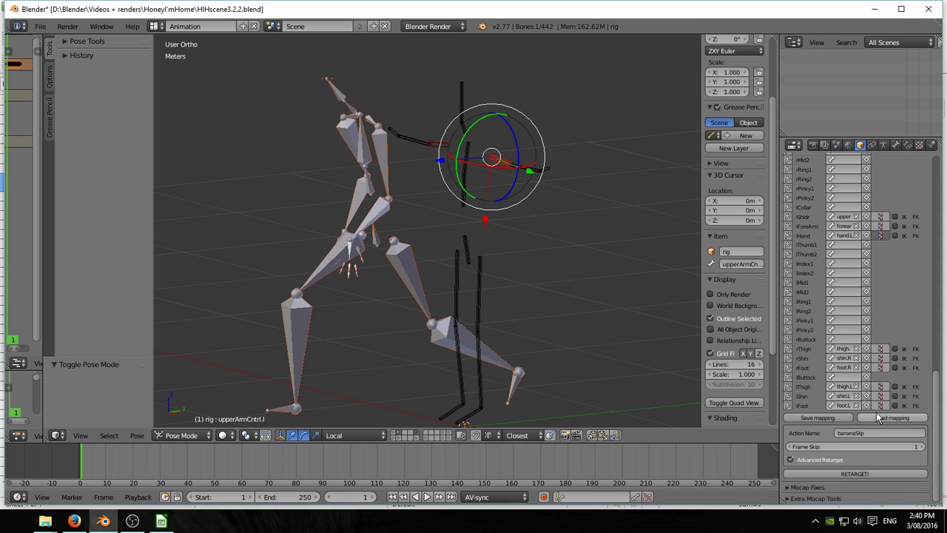
scroll(878, 415, up, 5)
scroll(878, 407, up, 4)
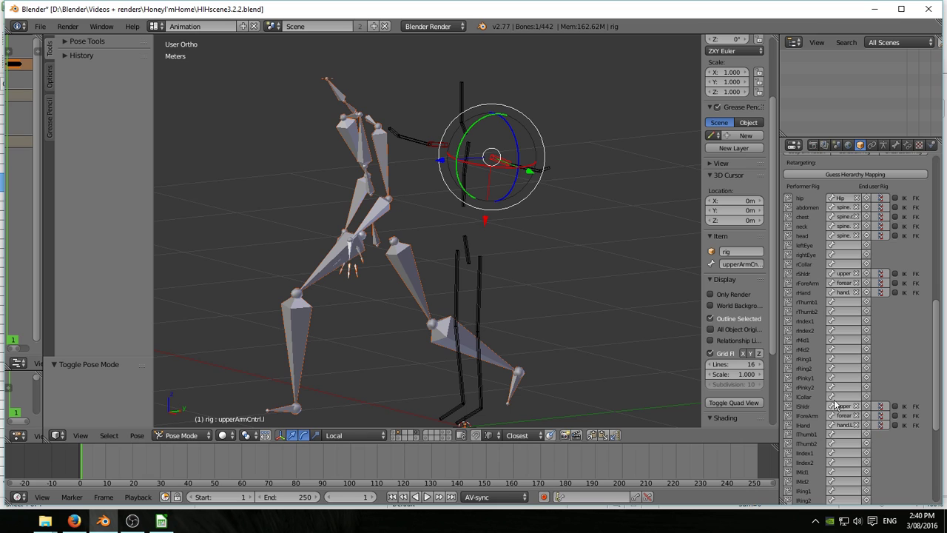
scroll(885, 392, up, 7)
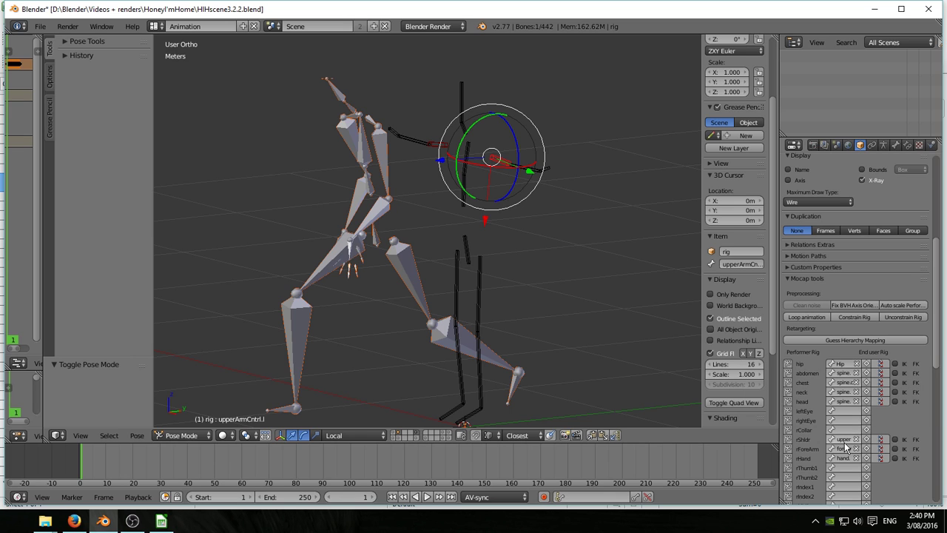
scroll(804, 439, down, 5)
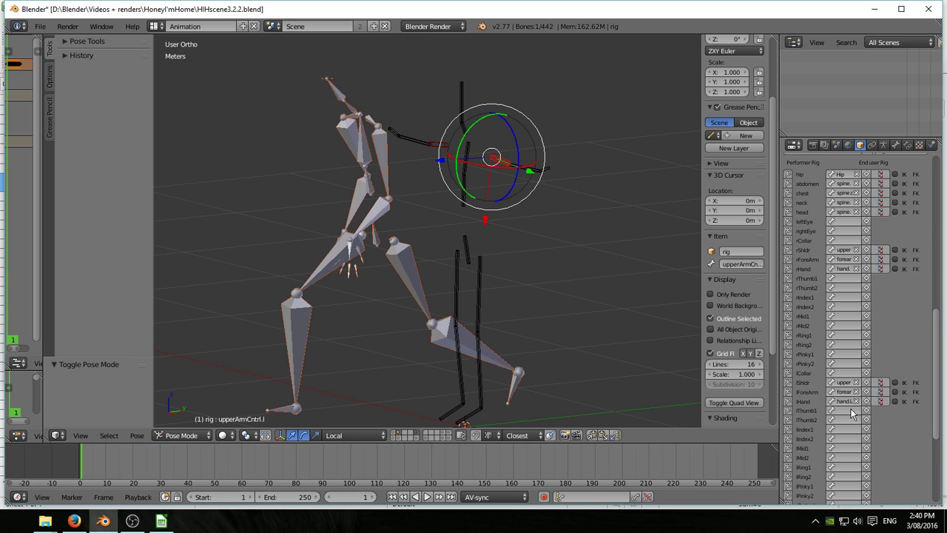
scroll(854, 429, down, 5)
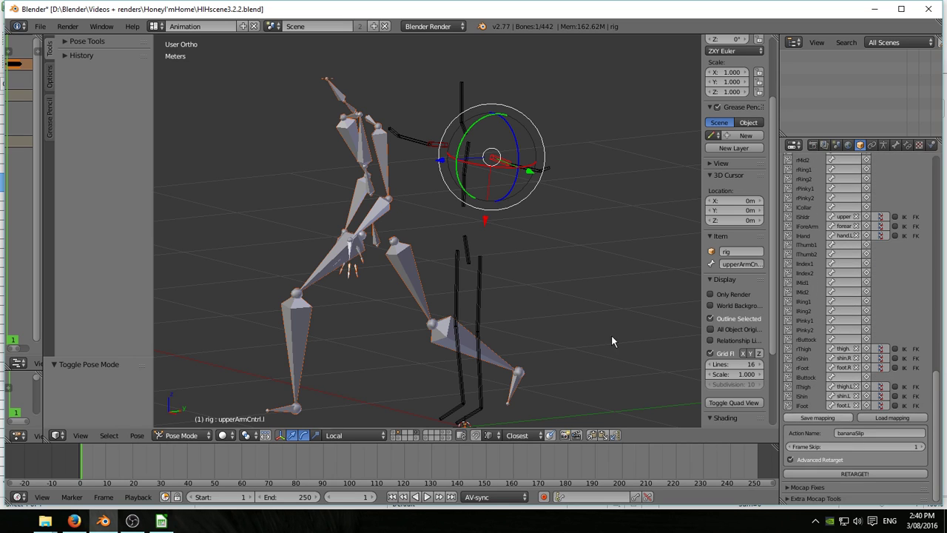
key(ctrl+Tab)
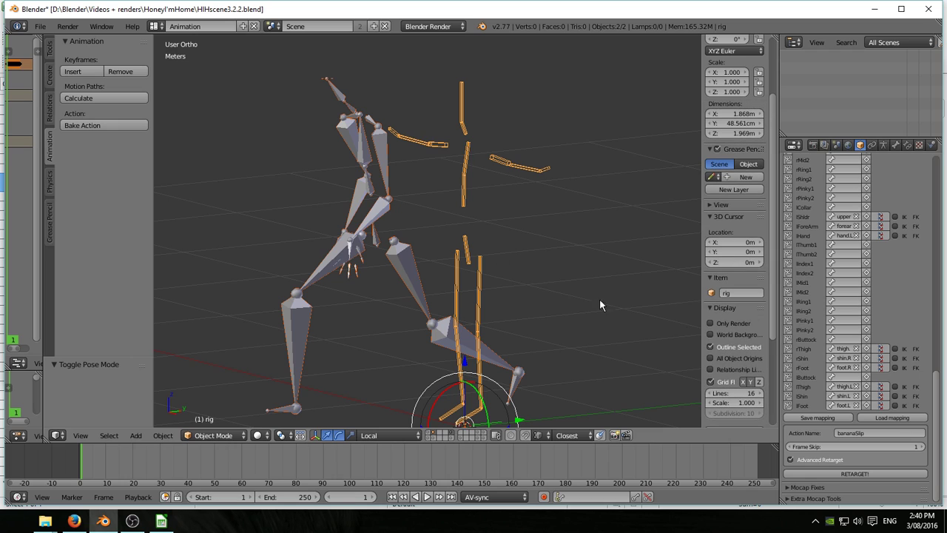
click(790, 459)
In pose mode, inspect the Hip bone's Copy Rotation constraint in Bone Constraints
scroll(498, 248, down, 4)
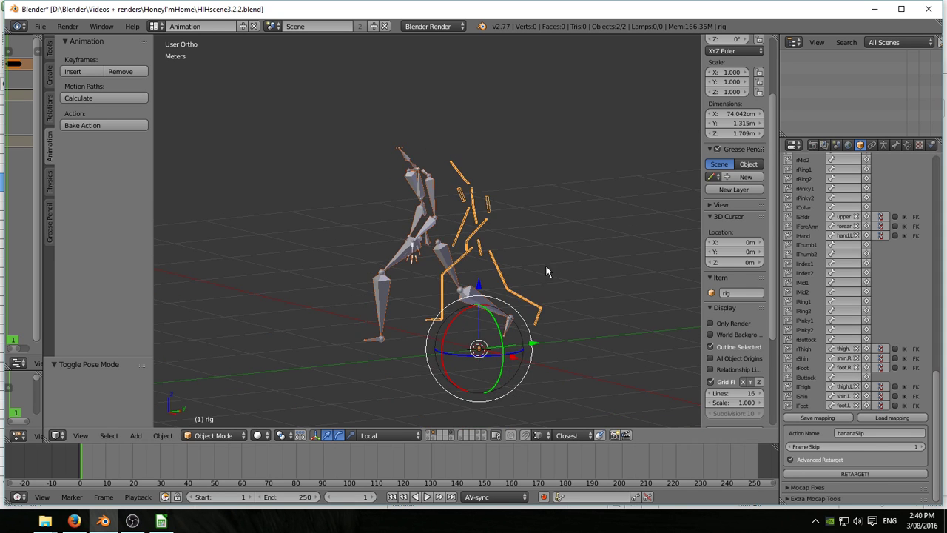
key(ctrl+Tab)
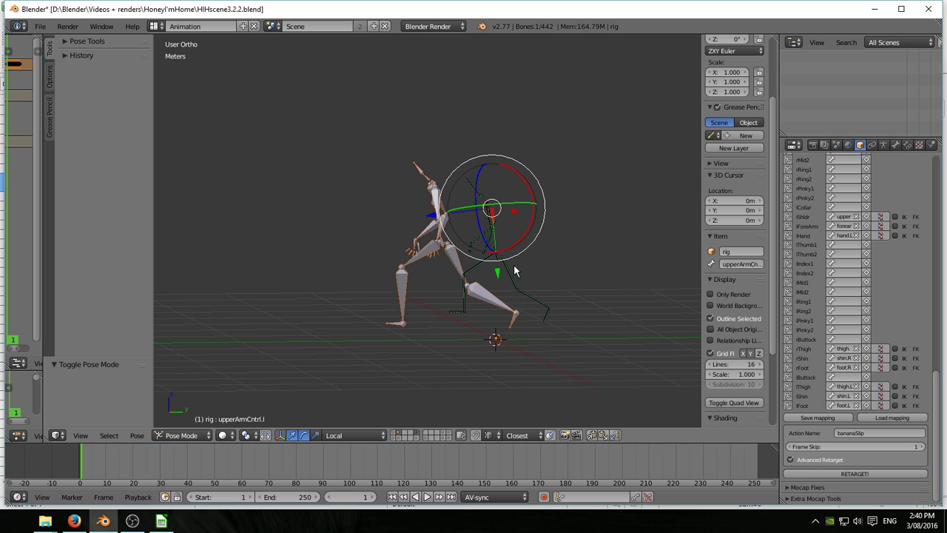
key(a)
scroll(524, 281, up, 3)
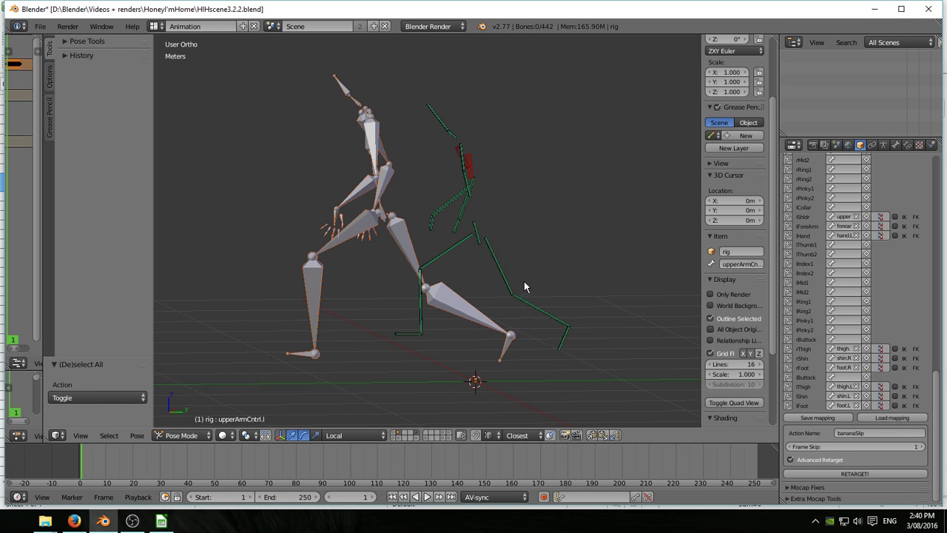
click(907, 144)
right_click(473, 226)
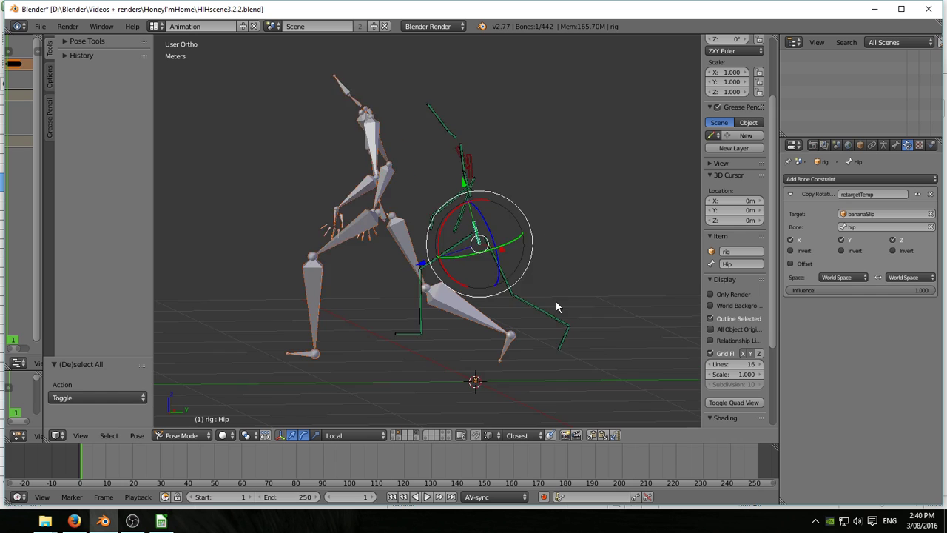
Play the retargeted animation and stop it back at frame 1
scroll(556, 301, down, 2)
key(alt+a)
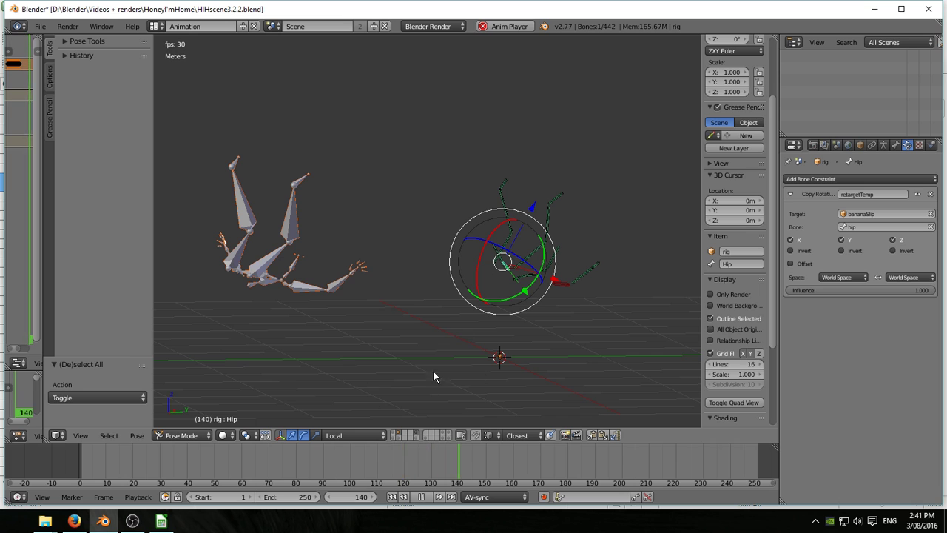
key(Escape)
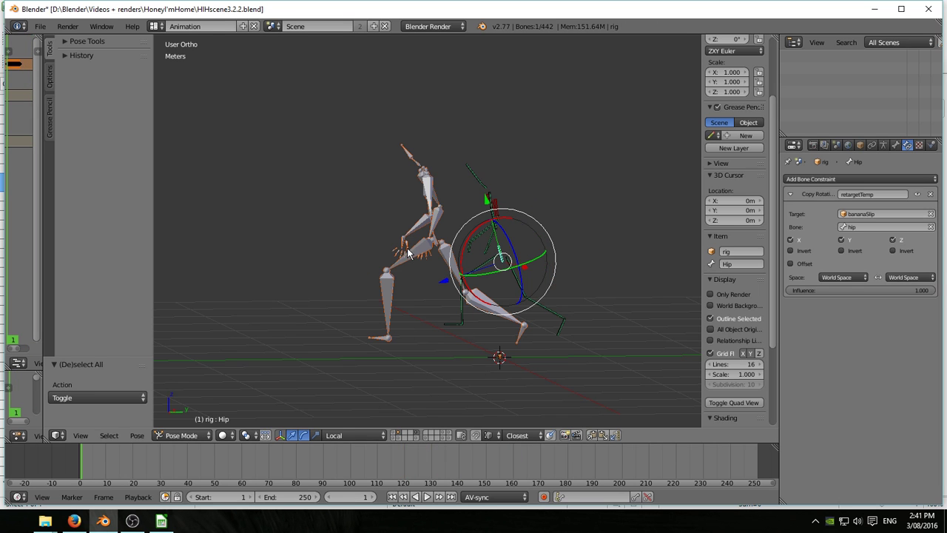
Select the bananaSlip hip bone in pose mode and set the animation end frame to 79
key(ctrl+Tab)
right_click(437, 245)
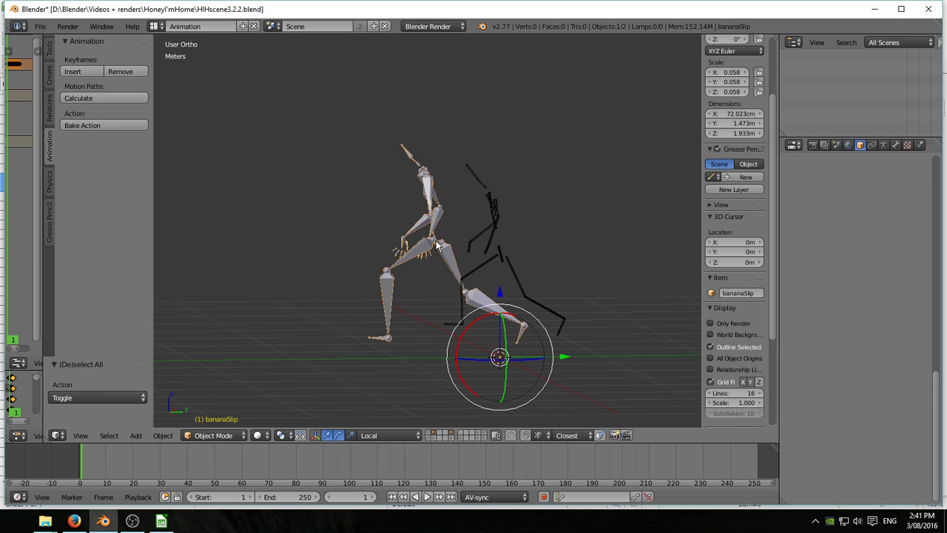
key(ctrl+Tab)
right_click(438, 245)
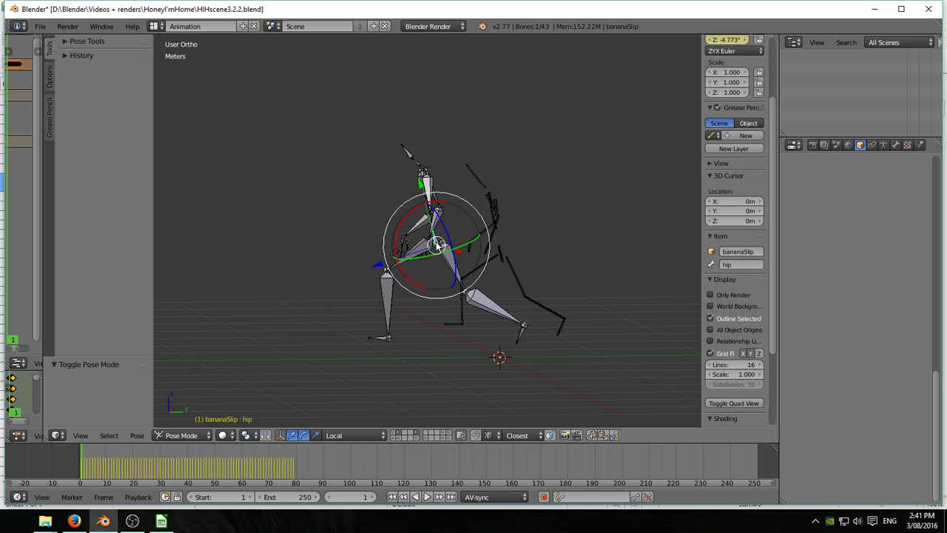
click(293, 471)
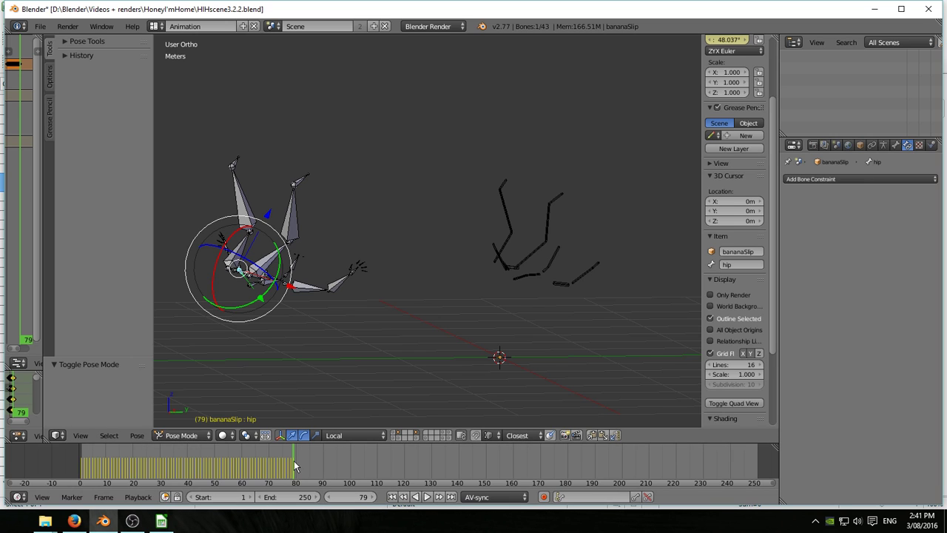
key(e)
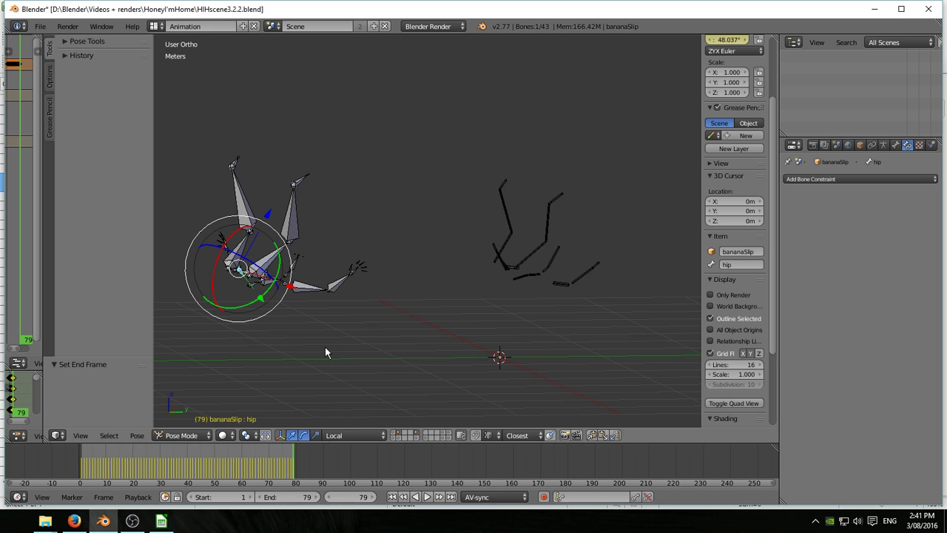
Preview the mocap playback with both skeletons centered, then return to frame 1
shift+middle_drag(329, 345, 375, 358)
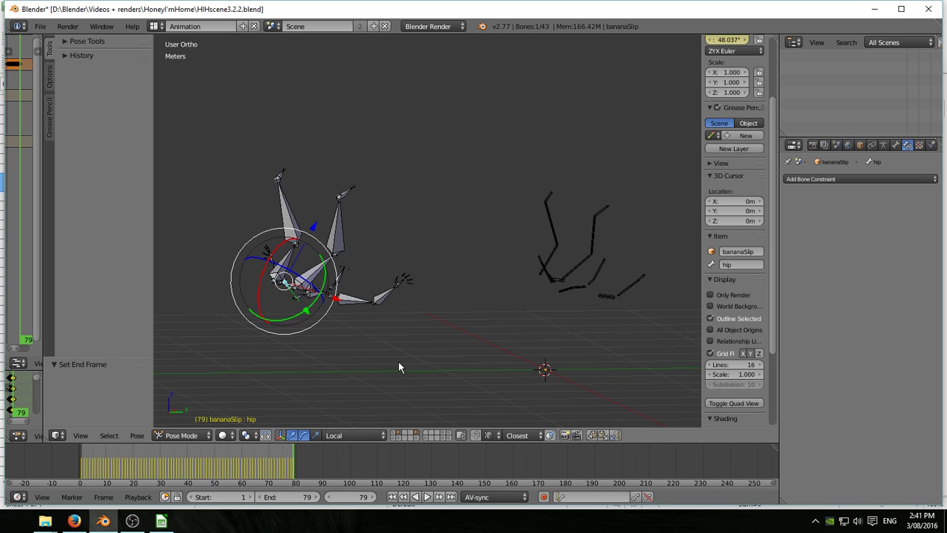
key(alt+a)
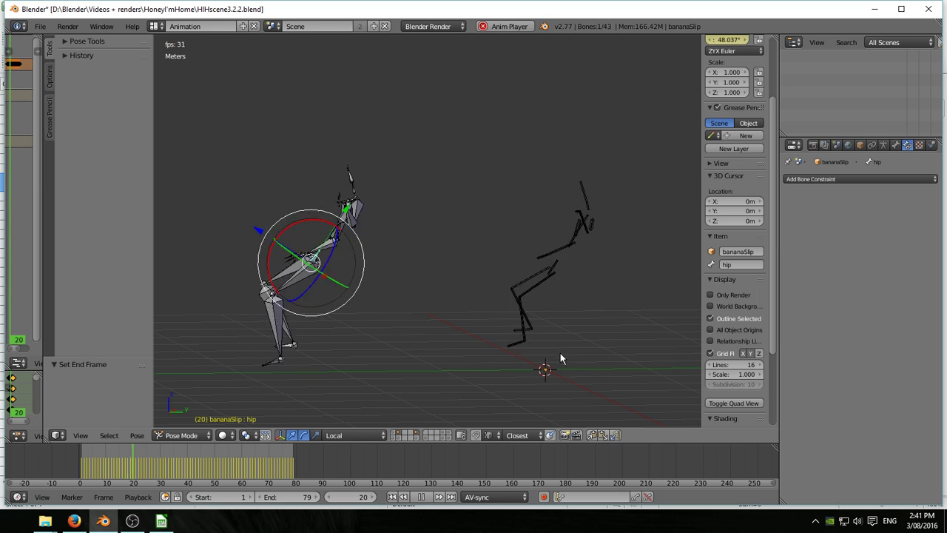
key(Escape)
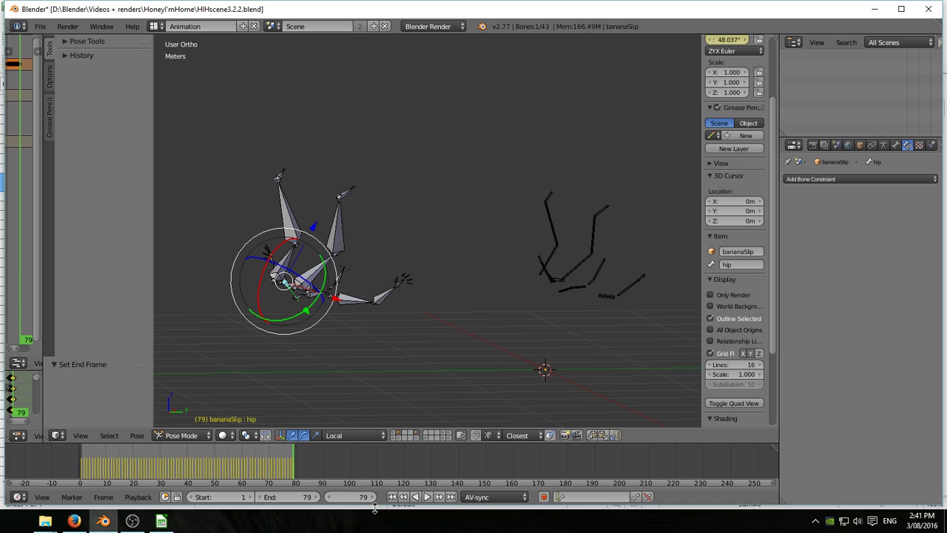
click(393, 497)
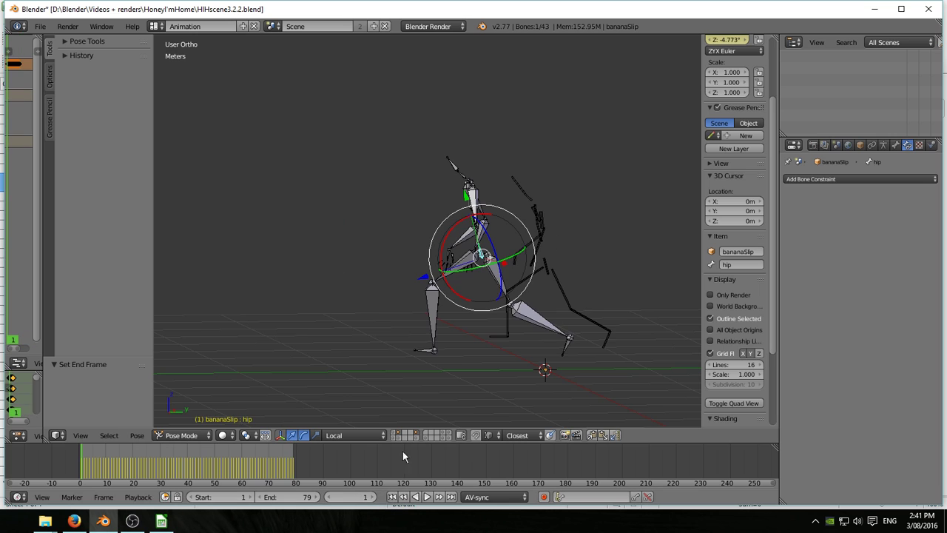
Delete the Copy Location constraint on the rig's spine.neck.001 bone
right_click(528, 199)
right_click(533, 209)
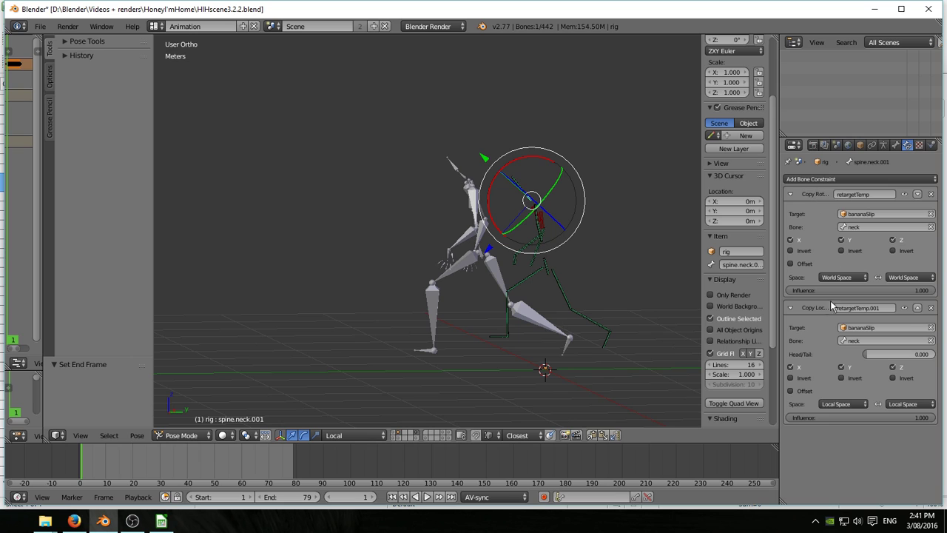
click(930, 309)
Add a Copy Location constraint to the Hip targeting bananaSlip's hip, with Offset enabled
right_click(555, 276)
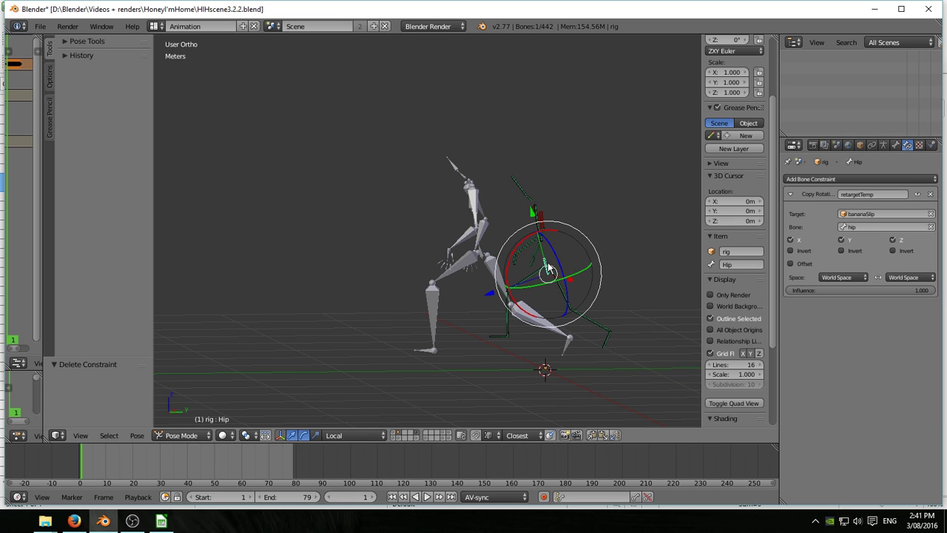
scroll(547, 273, up, 2)
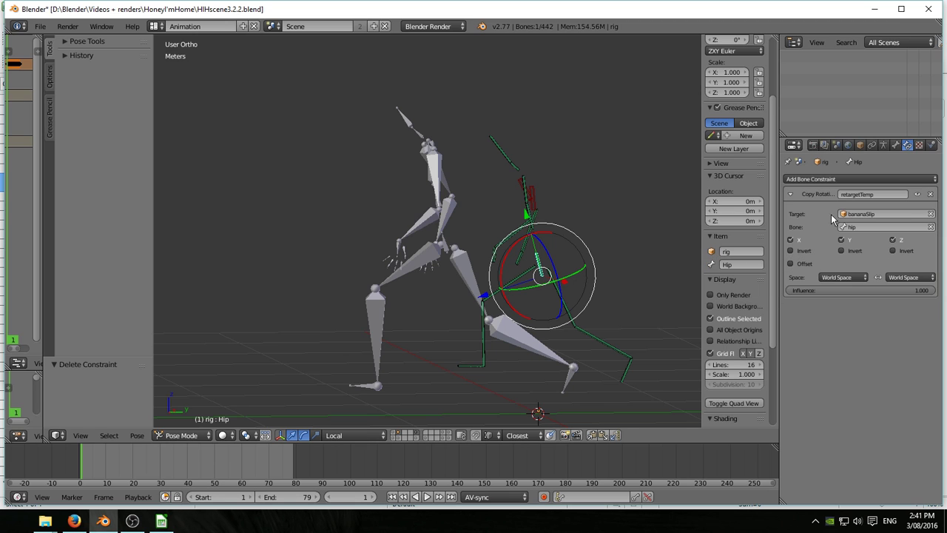
click(851, 179)
click(758, 204)
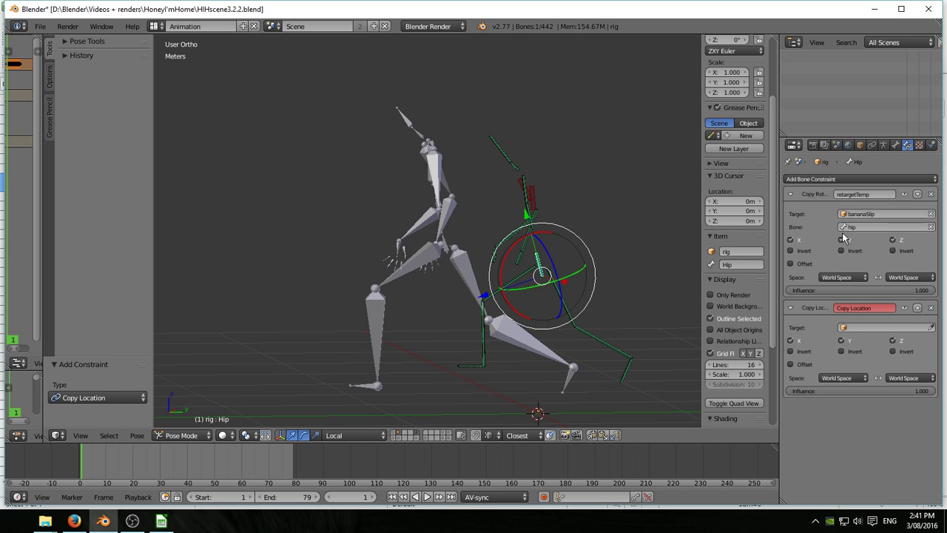
key(ctrl+c)
key(ctrl+v)
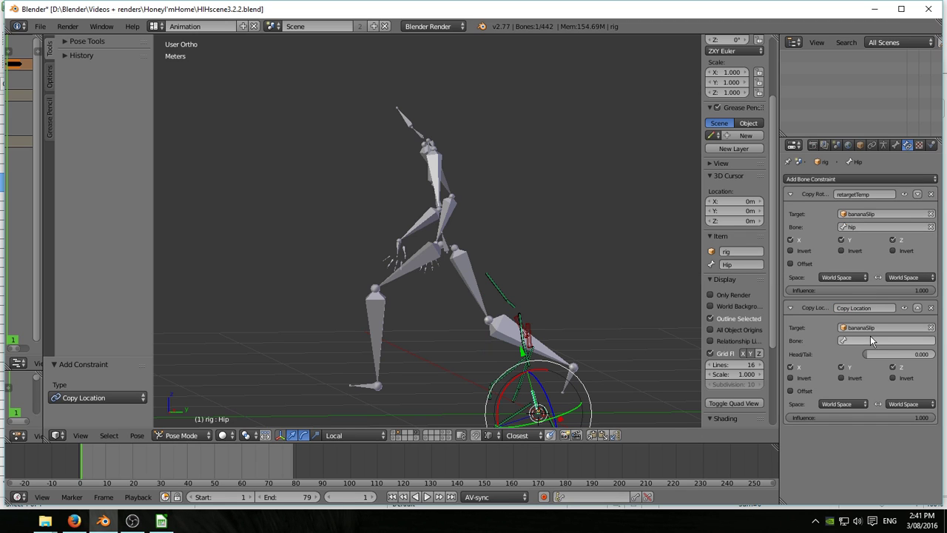
key(ctrl+v)
click(790, 391)
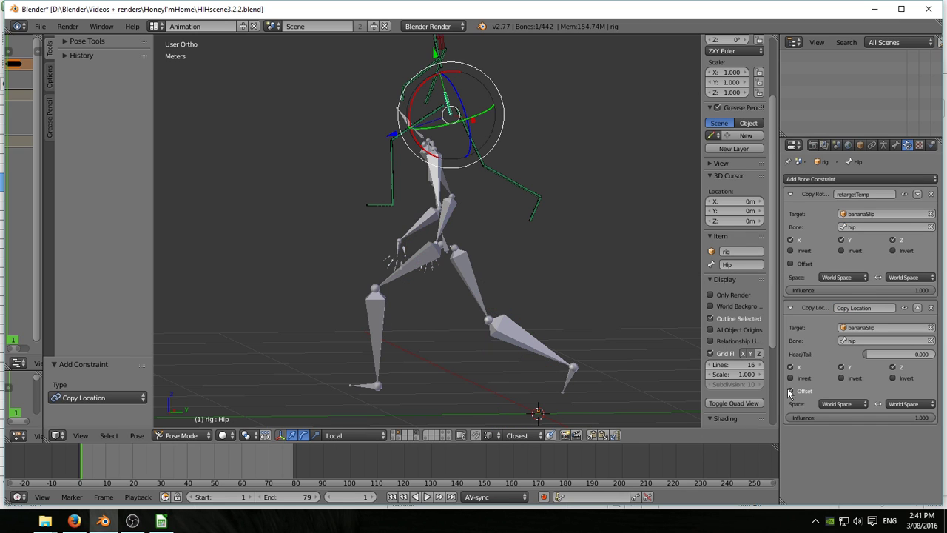
Switch to Global orientation and lower the rig's hip about 94 cm along Z
click(355, 435)
click(338, 368)
drag(452, 52, 454, 172)
Check the hip from front and right views while scrubbing frames 1 to 5, then return to frame 1
key(KP_1)
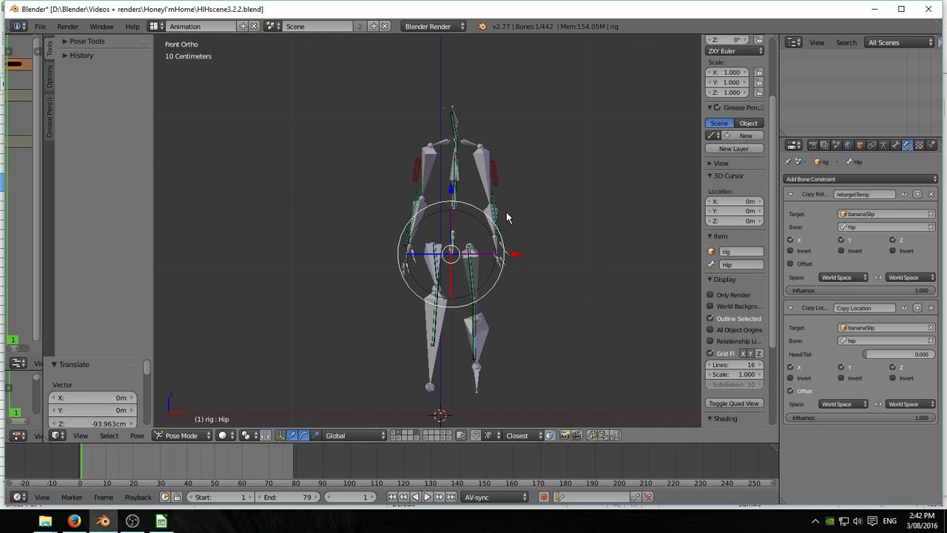
scroll(518, 265, up, 6)
scroll(444, 247, down, 3)
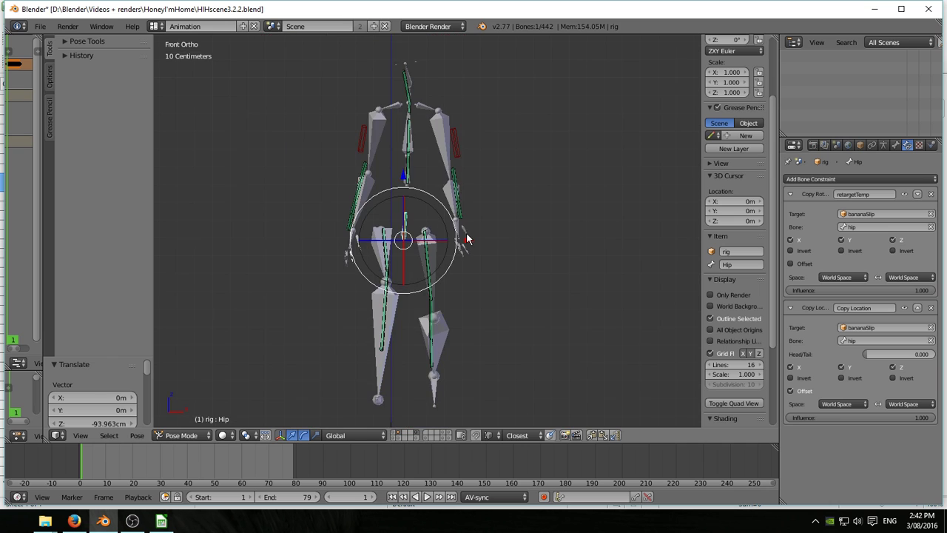
key(KP_3)
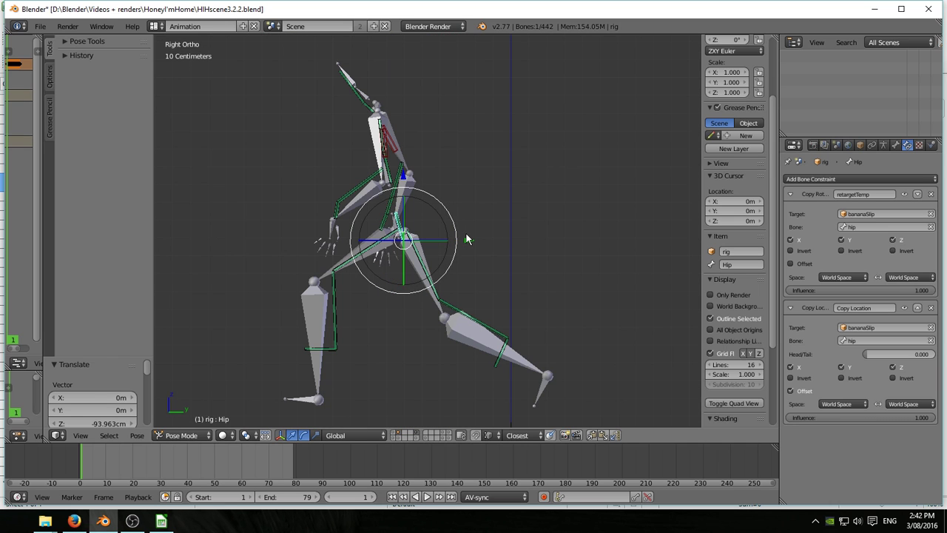
mouse_move(84, 465)
mouse_down()
mouse_move(118, 476)
mouse_move(91, 481)
mouse_move(250, 445)
mouse_move(93, 453)
mouse_up()
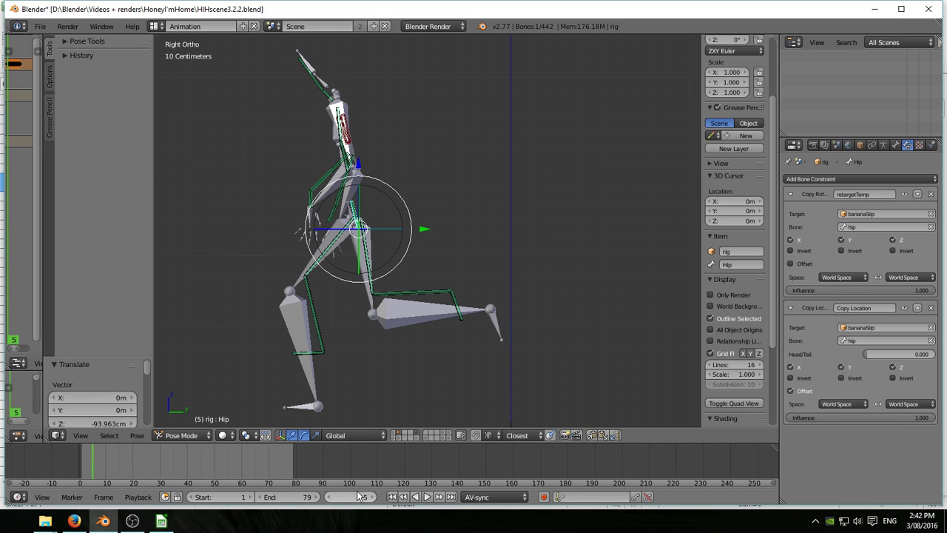
click(392, 496)
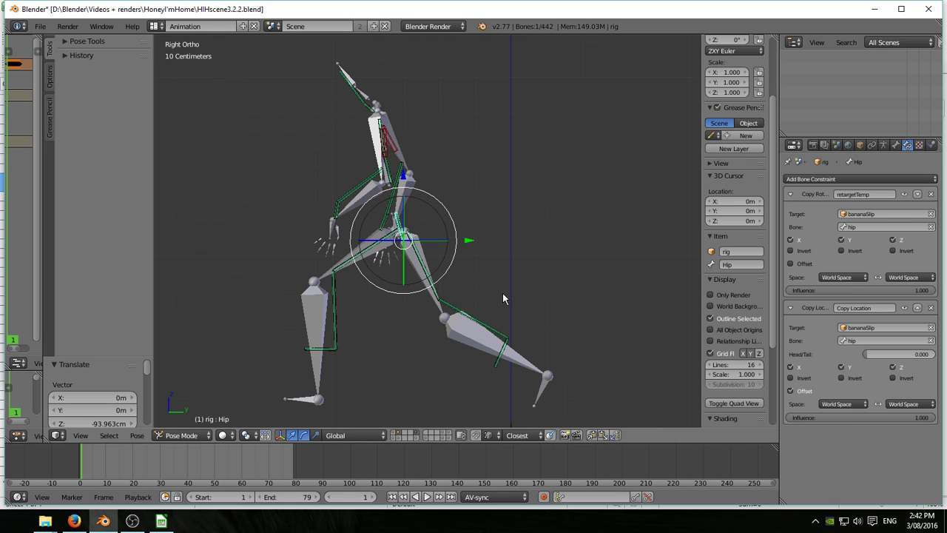
scroll(521, 292, down, 5)
shift+middle_drag(518, 314, 436, 241)
scroll(495, 246, up, 3)
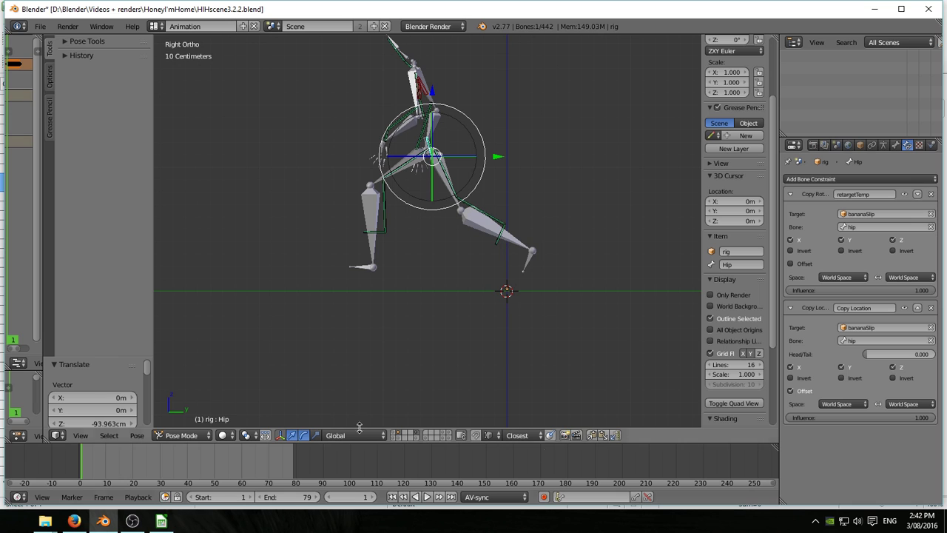
Show the suited character mesh layer and step to frame 2
shift+click(394, 433)
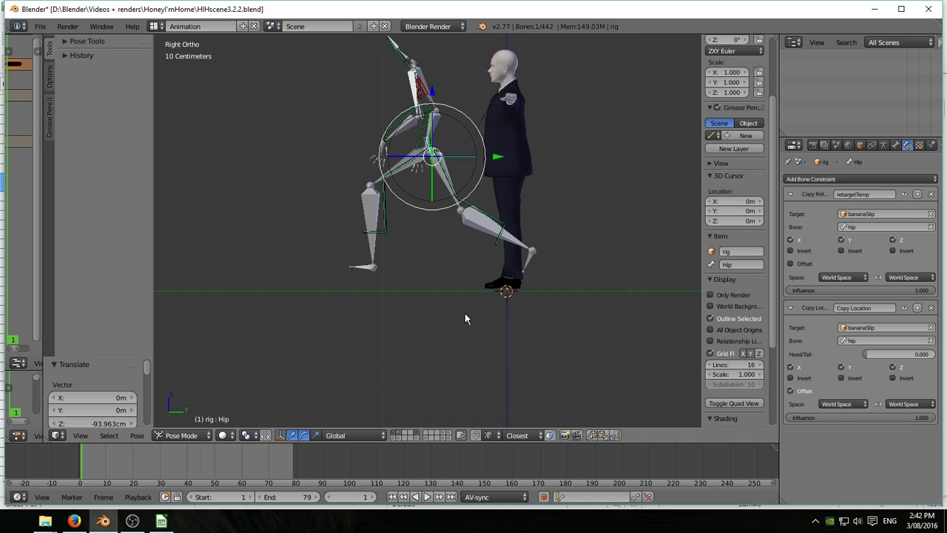
key(Right)
scroll(451, 320, up, 2)
shift+middle_drag(450, 319, 509, 343)
Test foot.R's Copy Rotation influence at 0, then undo back to 1.0
right_click(387, 222)
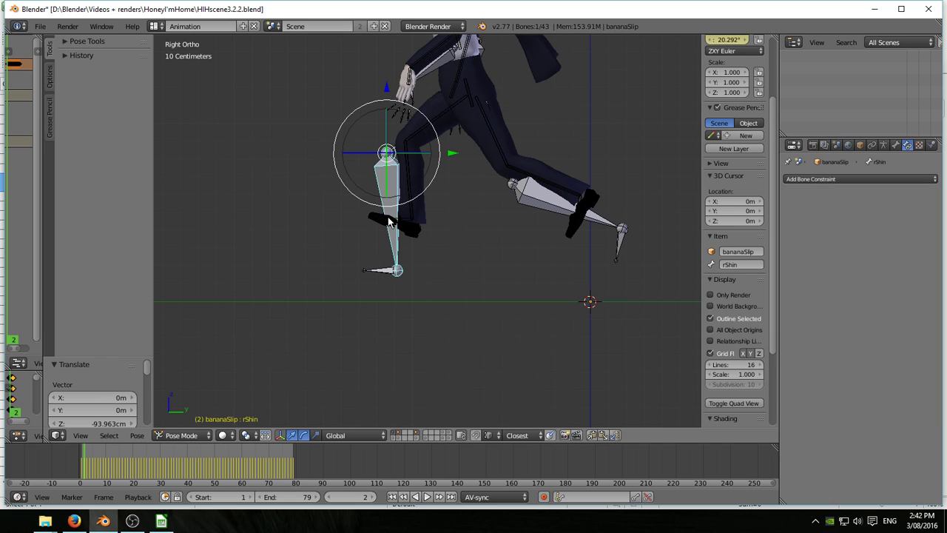
scroll(427, 248, up, 4)
right_click(383, 196)
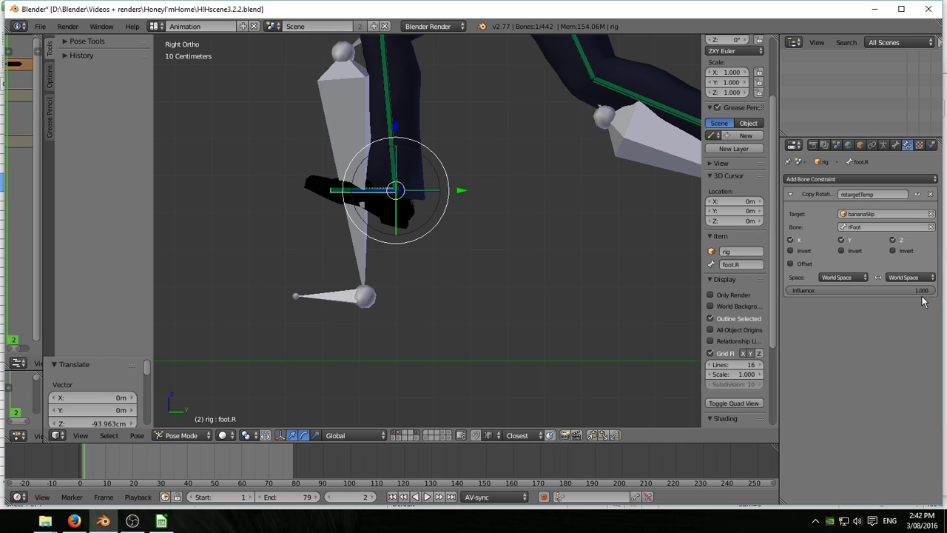
drag(922, 290, 851, 290)
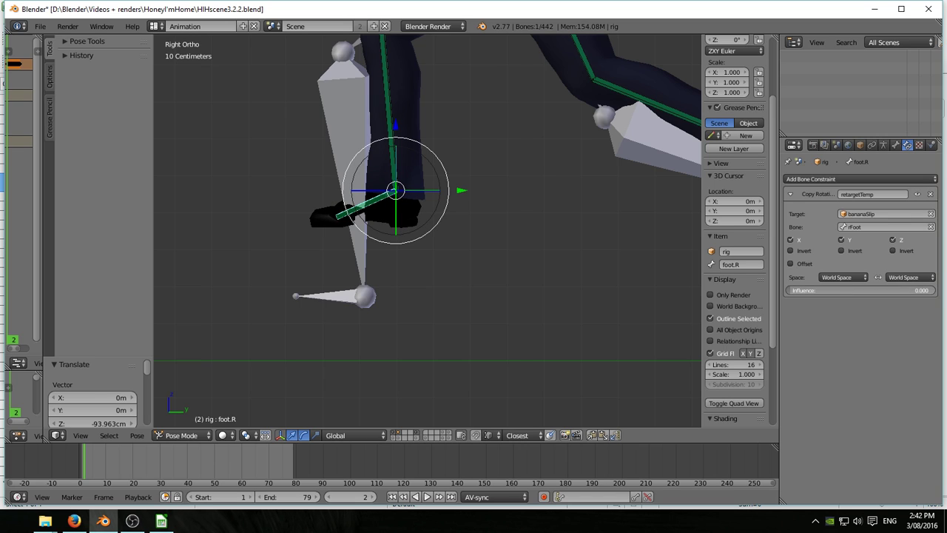
key(ctrl+z)
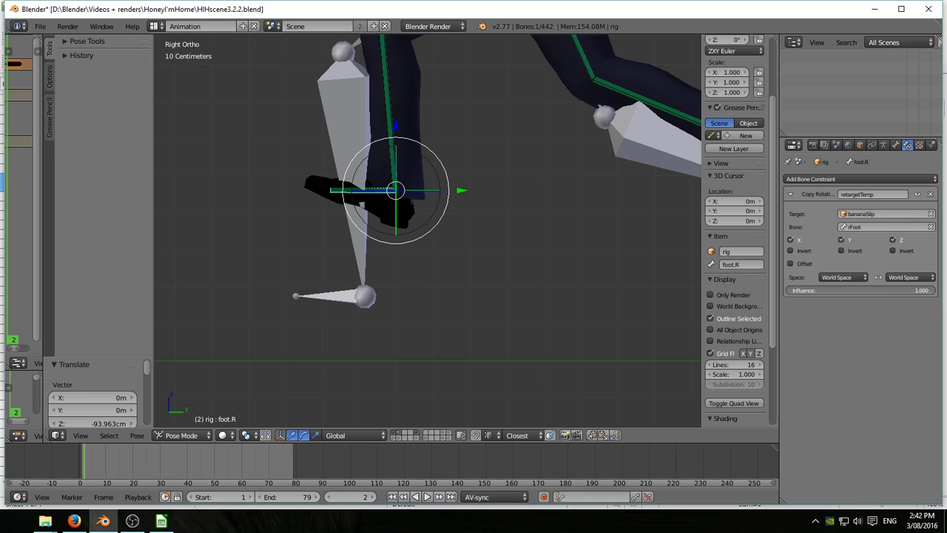
Select bananaSlip's rFoot bone and widen the left animation editor beside the viewport
right_click(331, 301)
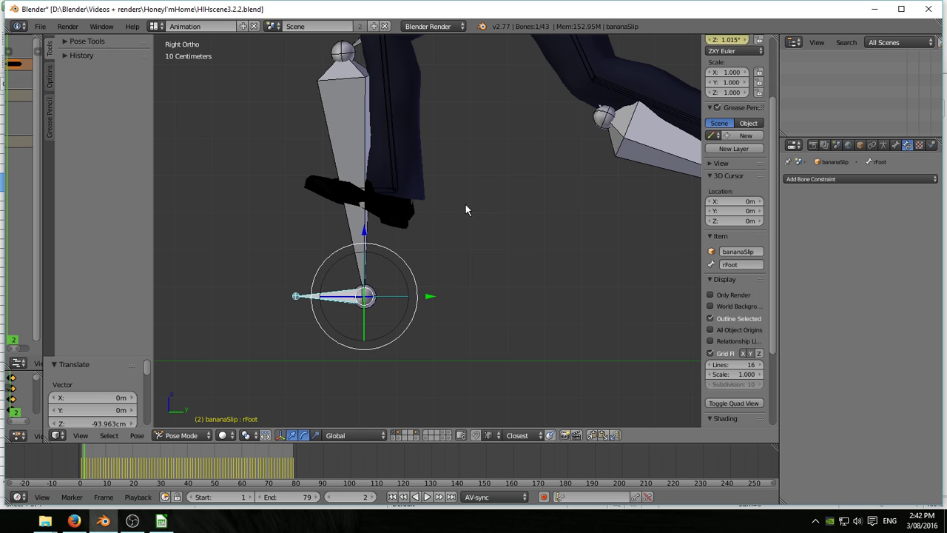
drag(42, 320, 330, 320)
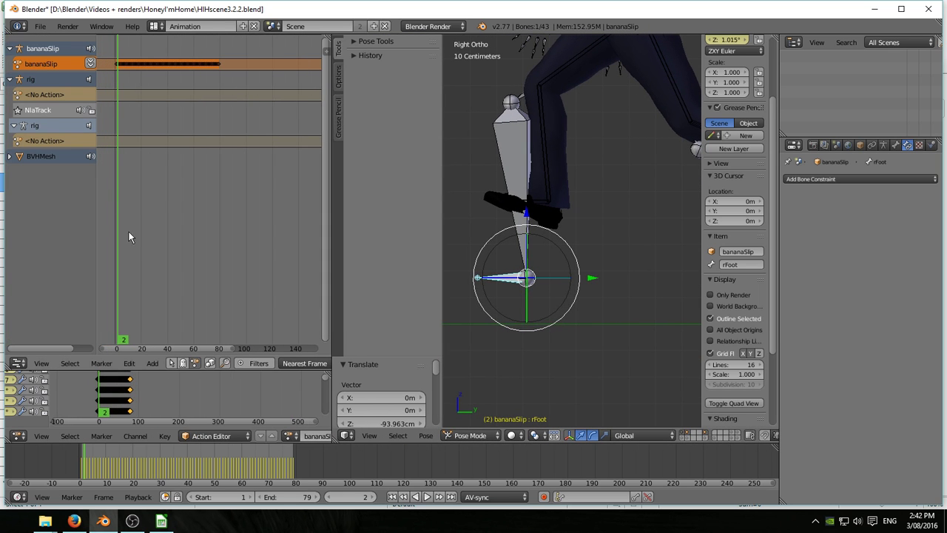
click(17, 362)
Make the left editor a Graph Editor framing all foot rotation curves, and set Local orientation
click(44, 332)
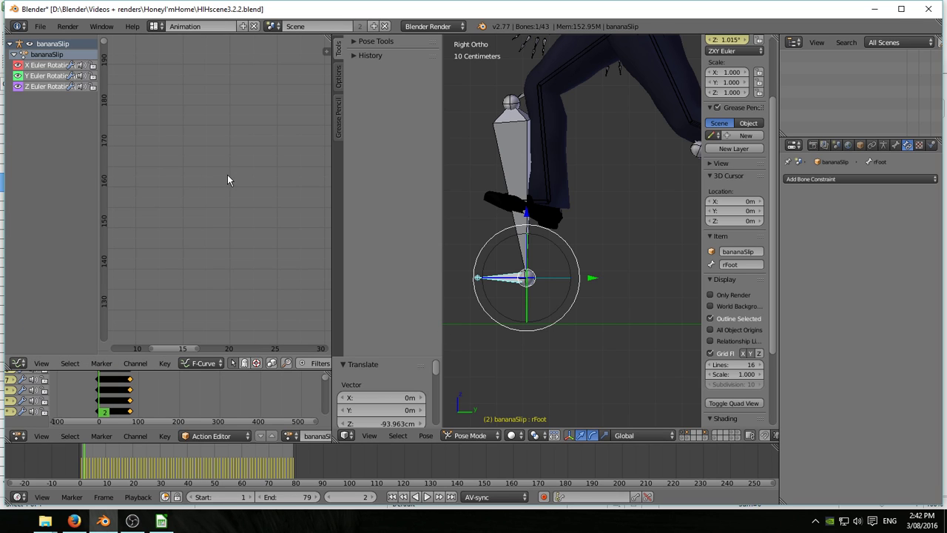
key(Home)
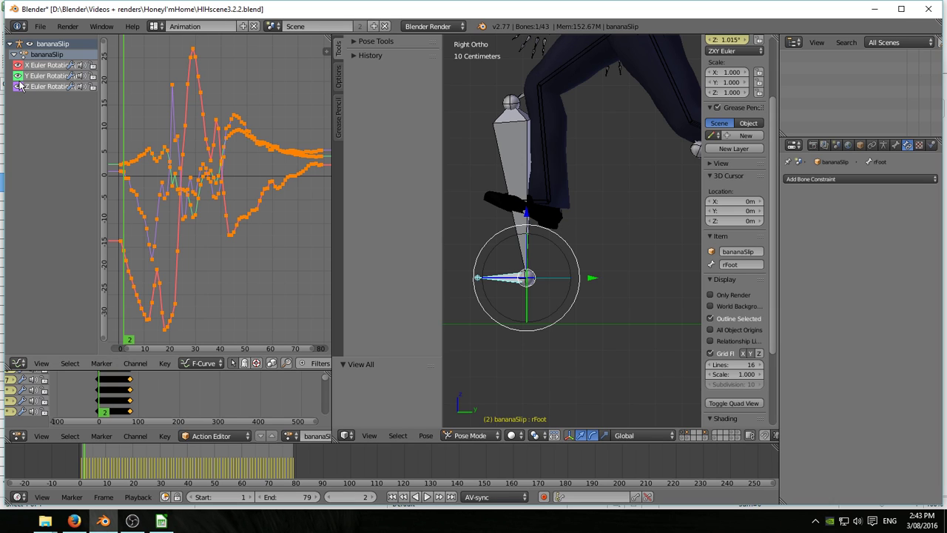
click(646, 435)
click(637, 411)
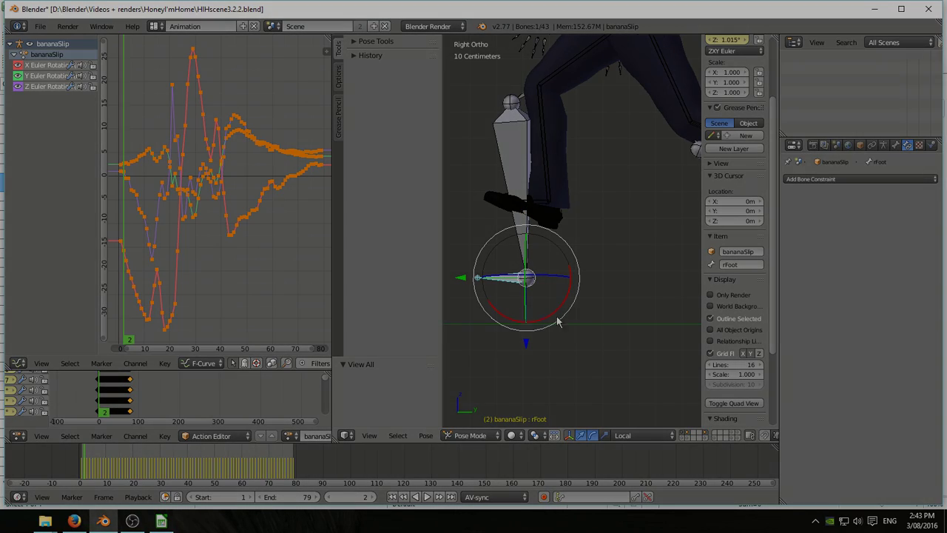